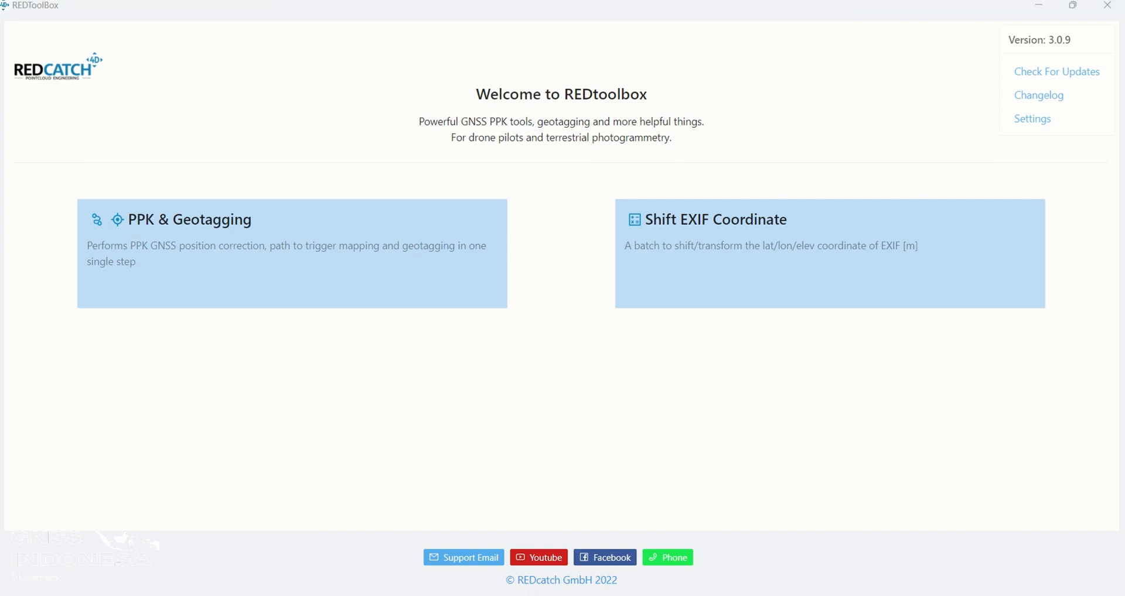
{"action": "left_click", "coordinate": [547, 550]}
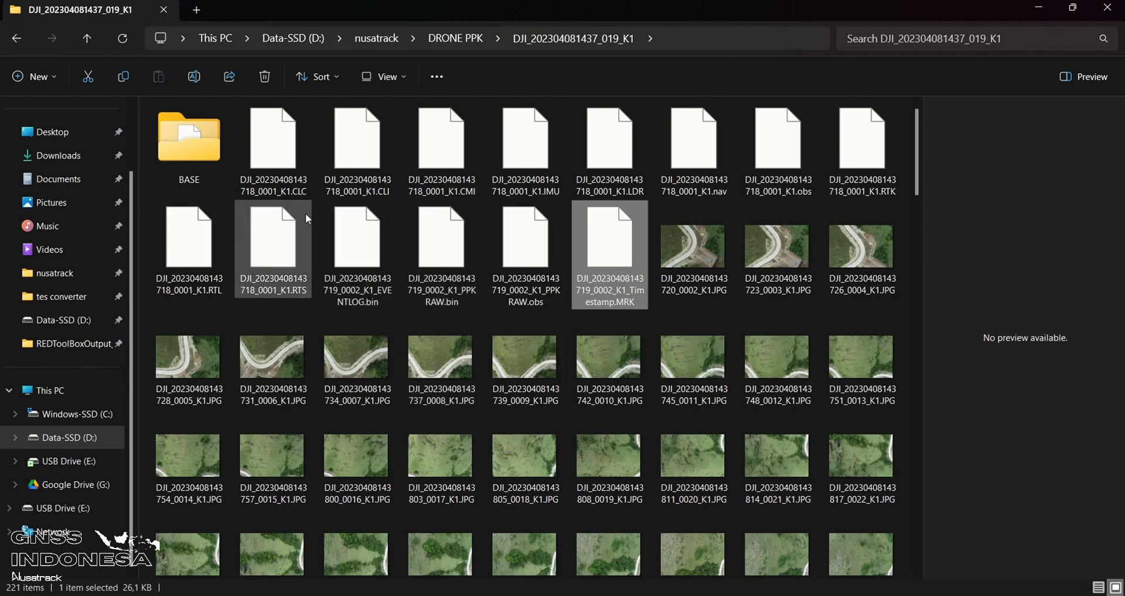
{"action": "double_click", "coordinate": [207, 174]}
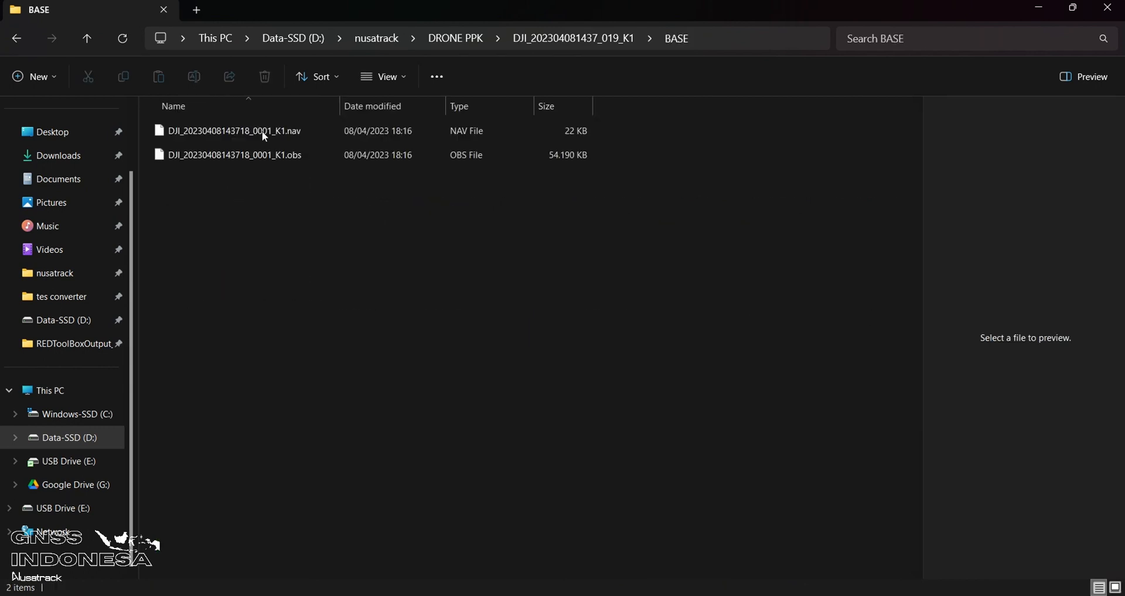
{"action": "left_click", "coordinate": [533, 38]}
{"action": "left_click", "coordinate": [440, 276]}
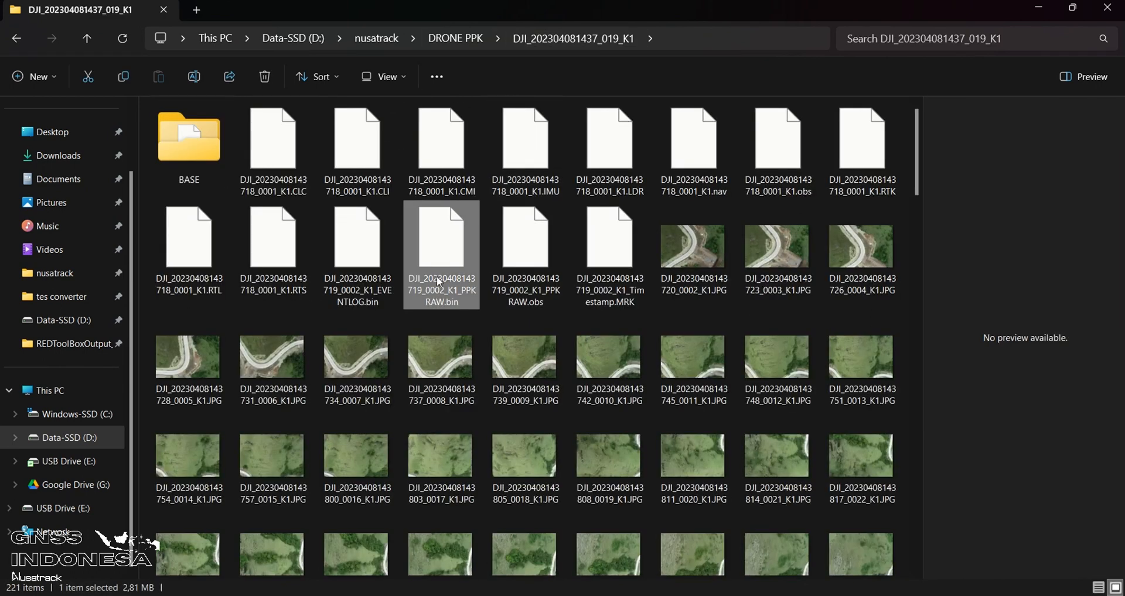
{"action": "left_click", "coordinate": [521, 275], "text": "shift"}
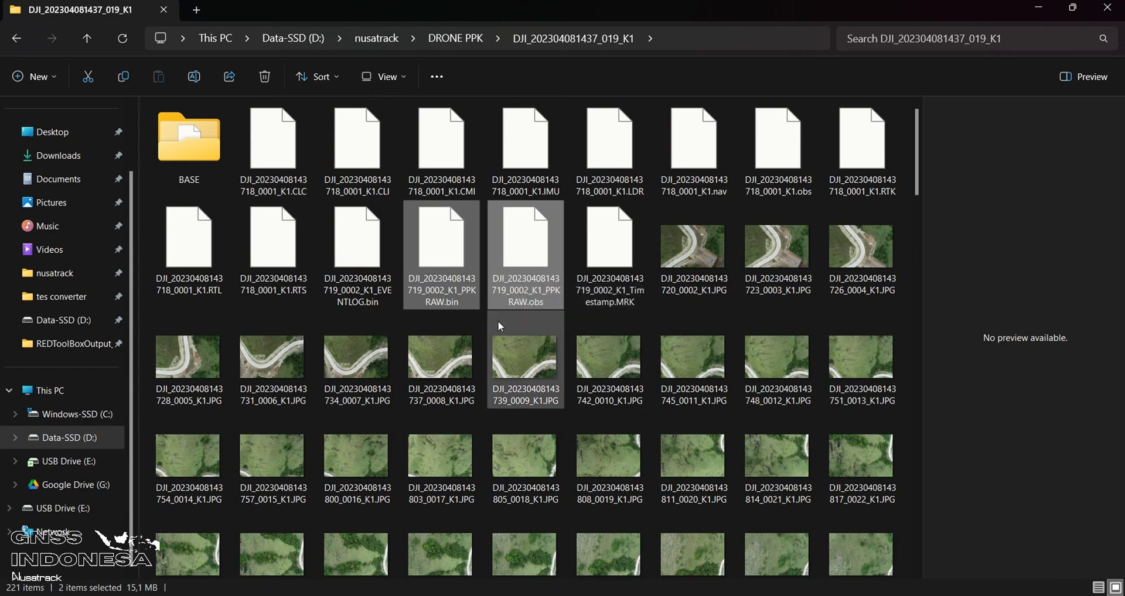
{"action": "left_click", "coordinate": [622, 250]}
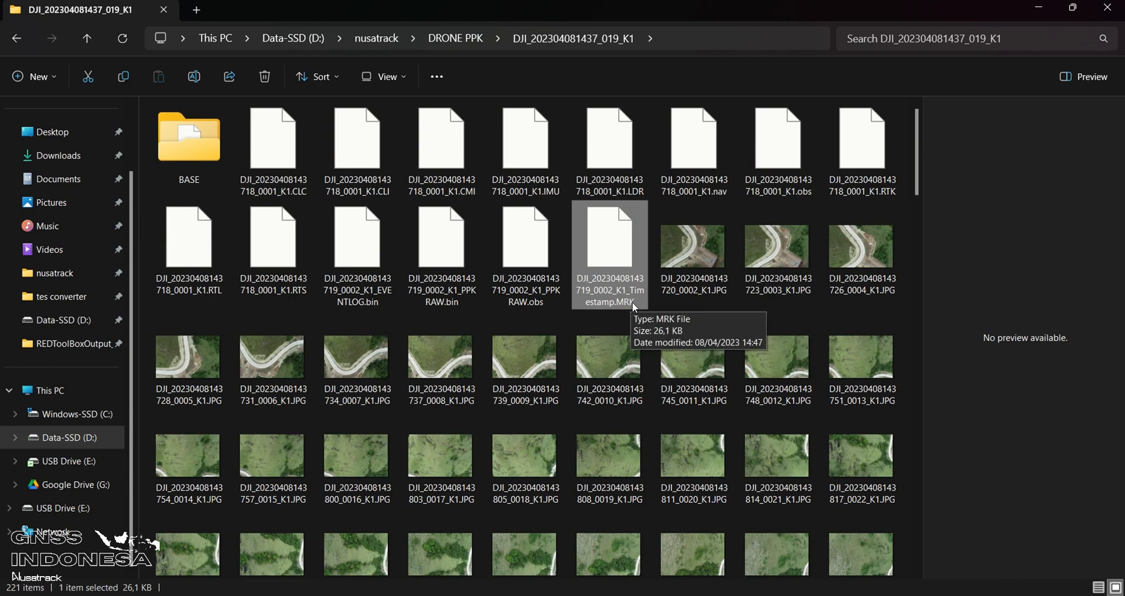
{"action": "left_click", "coordinate": [701, 268]}
{"action": "scroll", "coordinate": [701, 275], "scroll_direction": "down", "scroll_amount": 15}
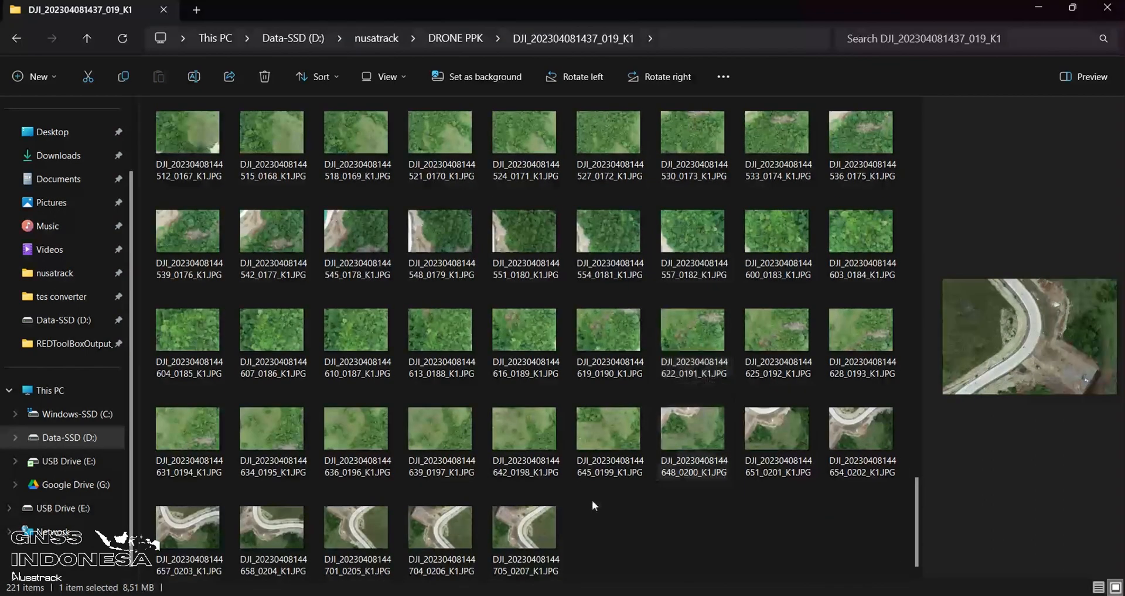
{"action": "left_click", "coordinate": [549, 520], "text": "shift"}
{"action": "scroll", "coordinate": [606, 505], "scroll_direction": "up", "scroll_amount": 15}
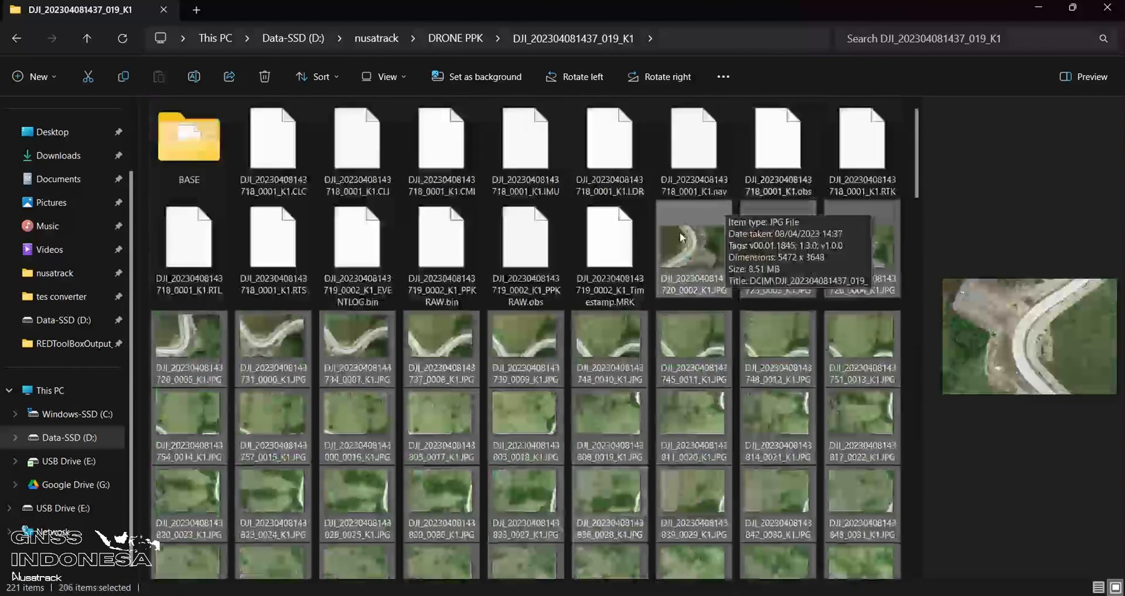
{"action": "left_click", "coordinate": [681, 237]}
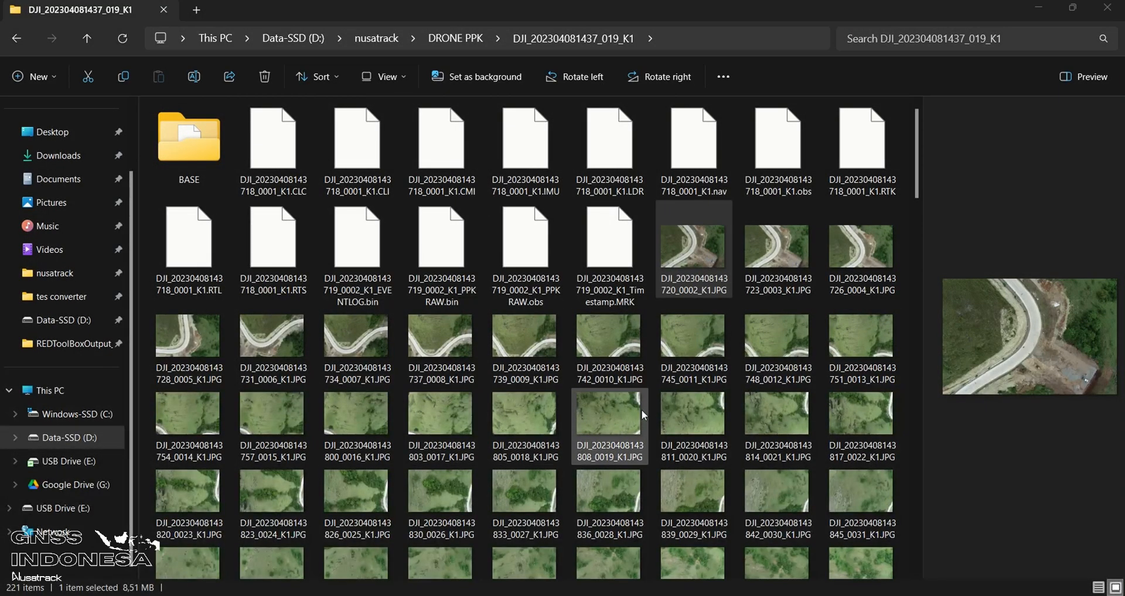
- Switch to REDToolBox and open the PPK & Geotagging tool
{"action": "left_click", "coordinate": [816, 571]}
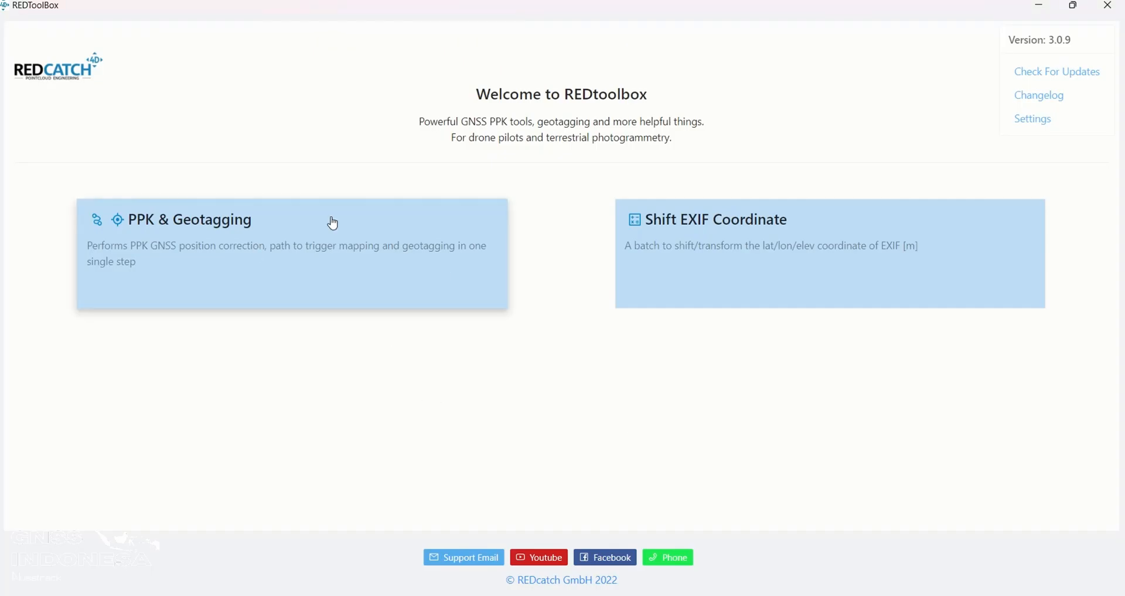
{"action": "left_click", "coordinate": [308, 245]}
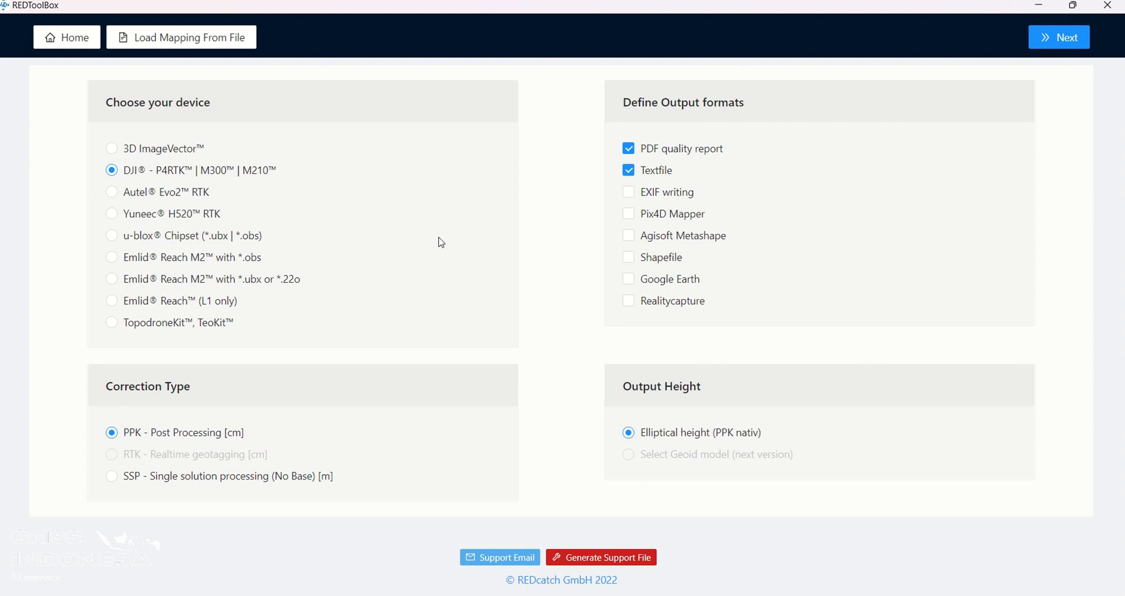
{"action": "left_click", "coordinate": [187, 195]}
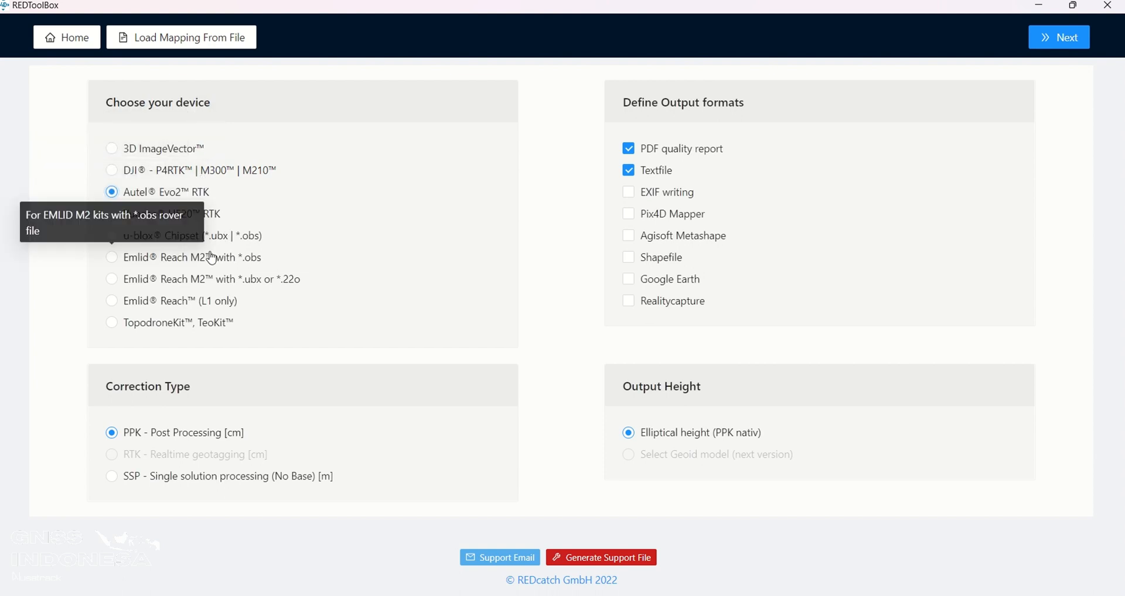
{"action": "left_click", "coordinate": [238, 240]}
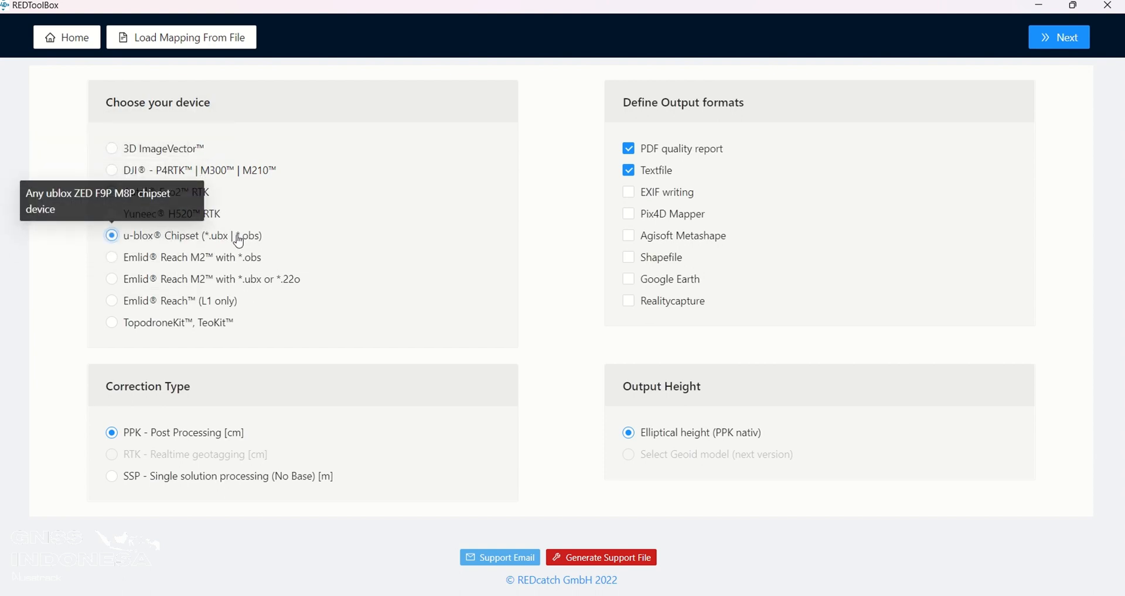
{"action": "left_click", "coordinate": [229, 280]}
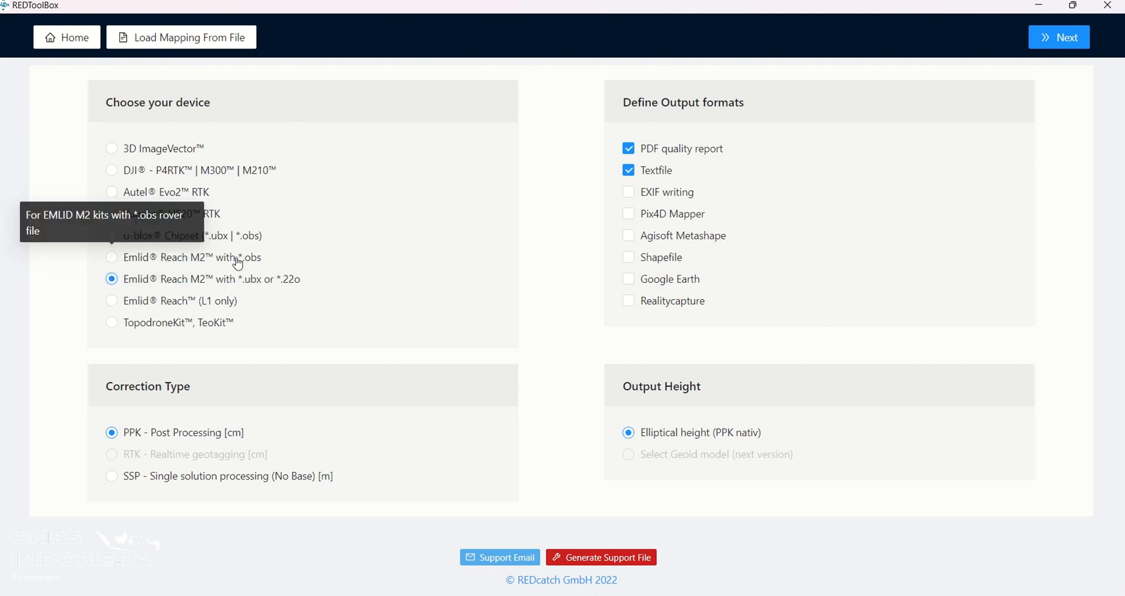
{"action": "left_click", "coordinate": [235, 258]}
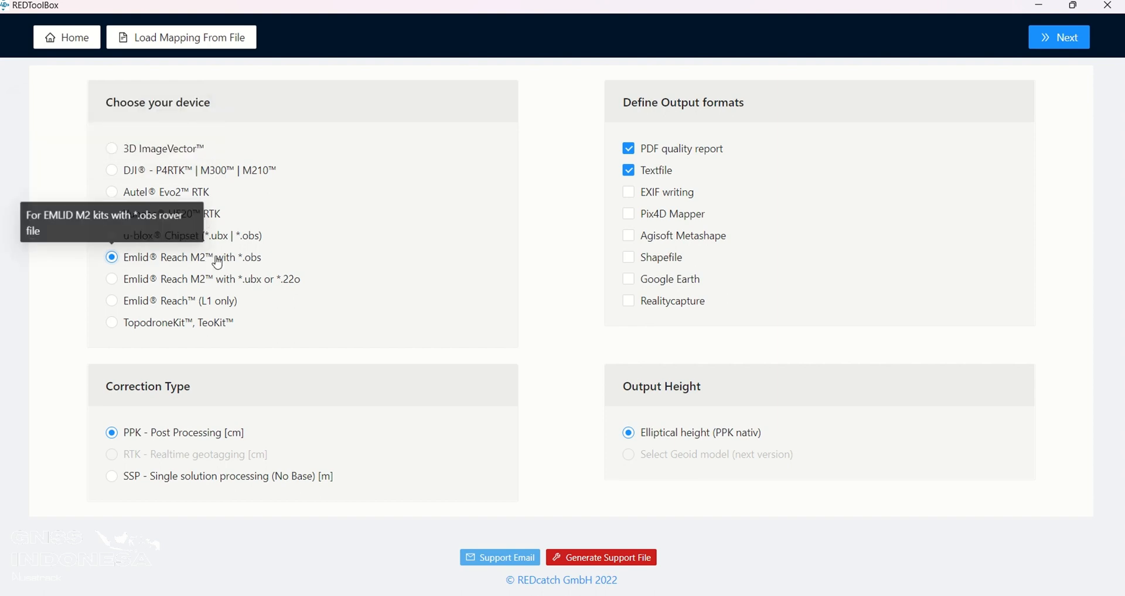
- Choose DJI P4RTK | M300 | M210 as the device, keep PPK post processing, and continue to the file import page
{"action": "left_click", "coordinate": [238, 171]}
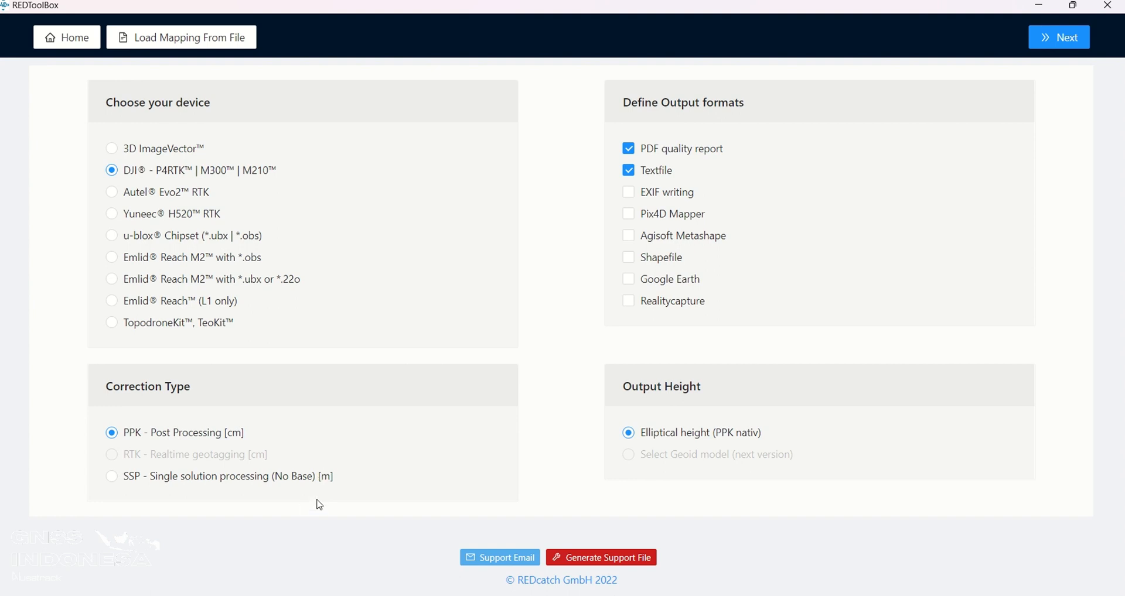
{"action": "mouse_move", "coordinate": [170, 431]}
{"action": "left_click", "coordinate": [1061, 39]}
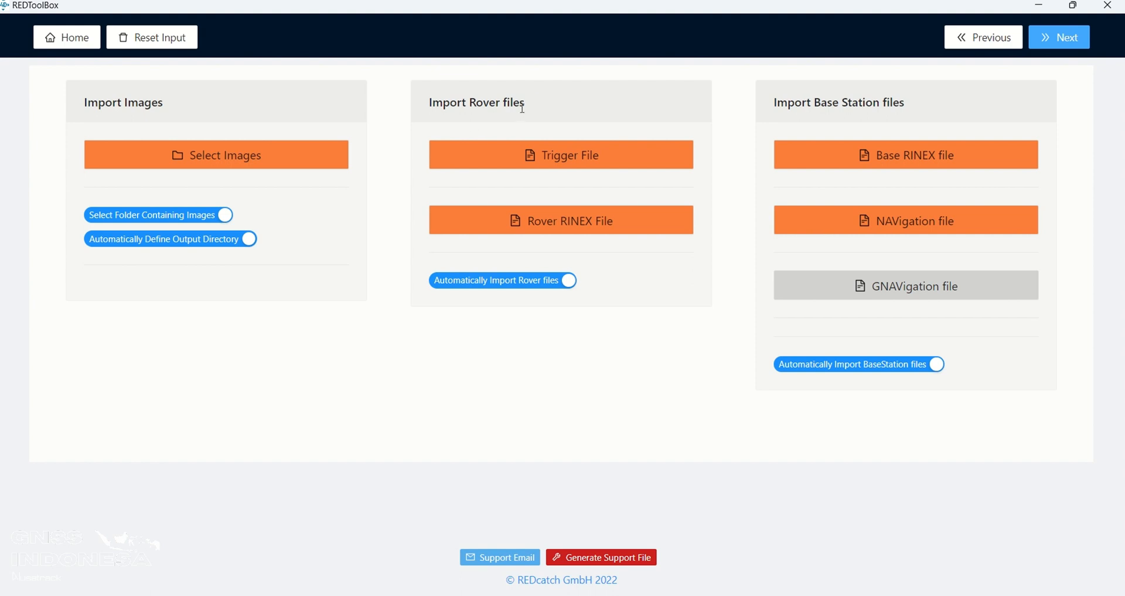
{"action": "left_click_drag", "start_coordinate": [528, 109], "coordinate": [435, 102]}
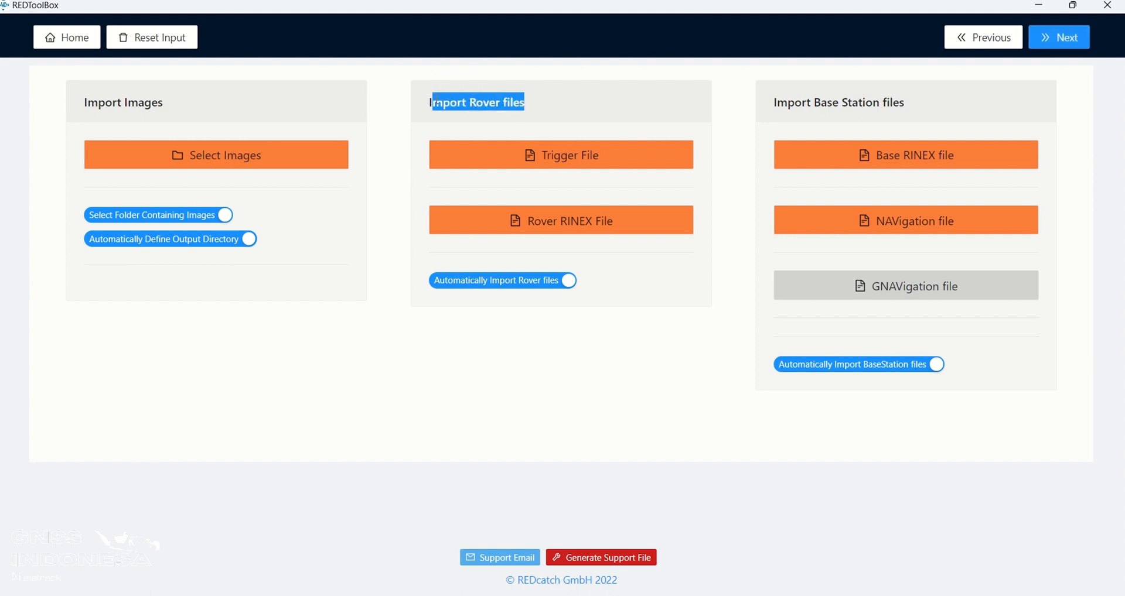
{"action": "left_click", "coordinate": [553, 109]}
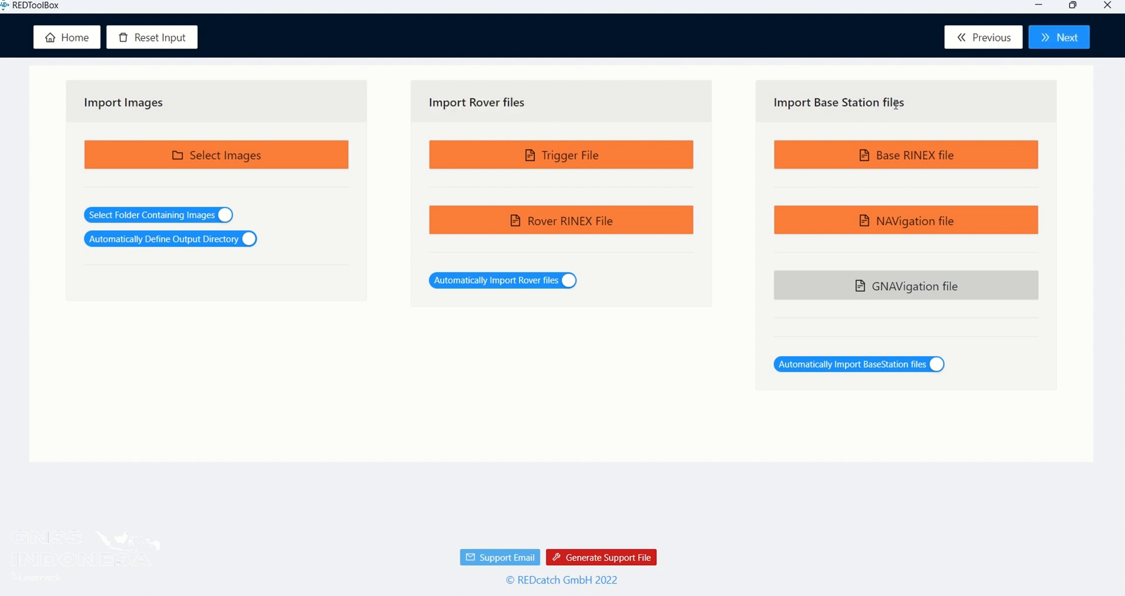
{"action": "left_click_drag", "start_coordinate": [909, 105], "coordinate": [789, 107]}
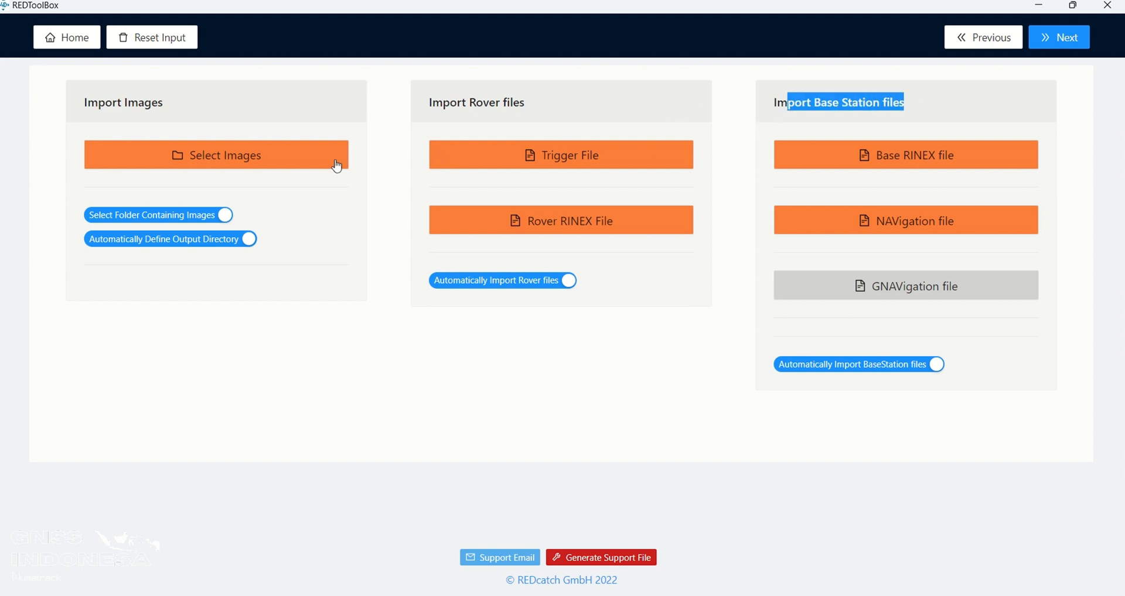
{"action": "left_click", "coordinate": [202, 154]}
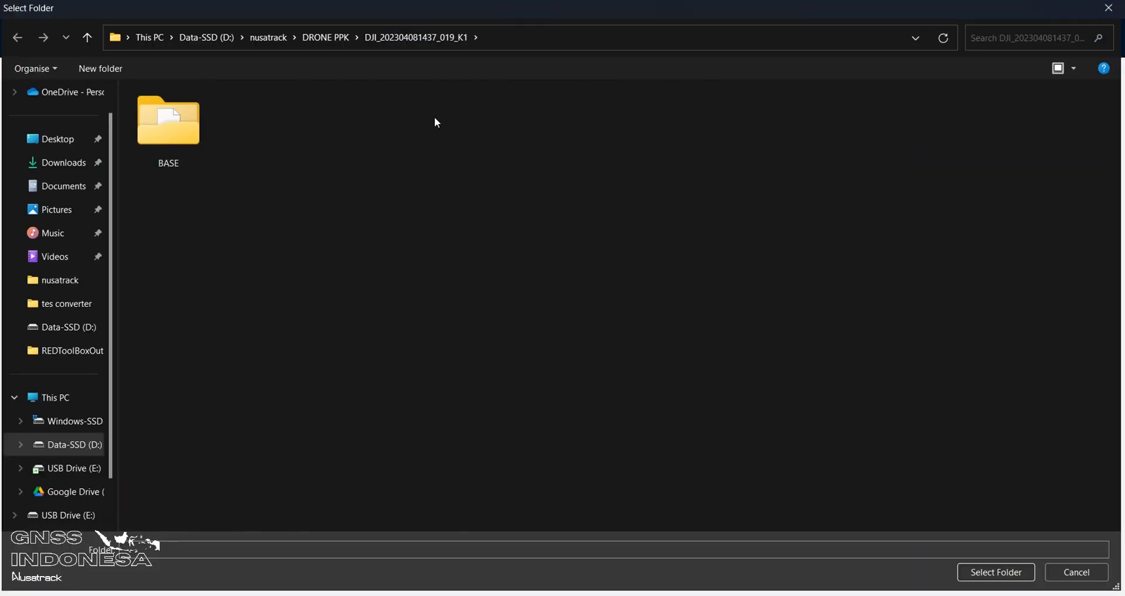
{"action": "left_click", "coordinate": [996, 573]}
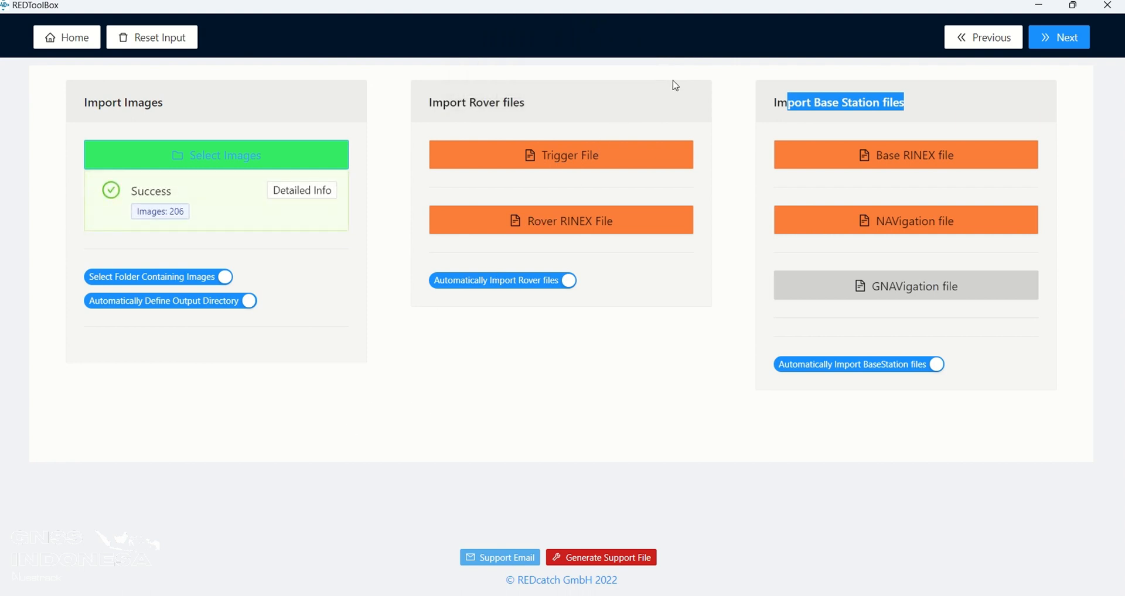
{"action": "left_click", "coordinate": [588, 159]}
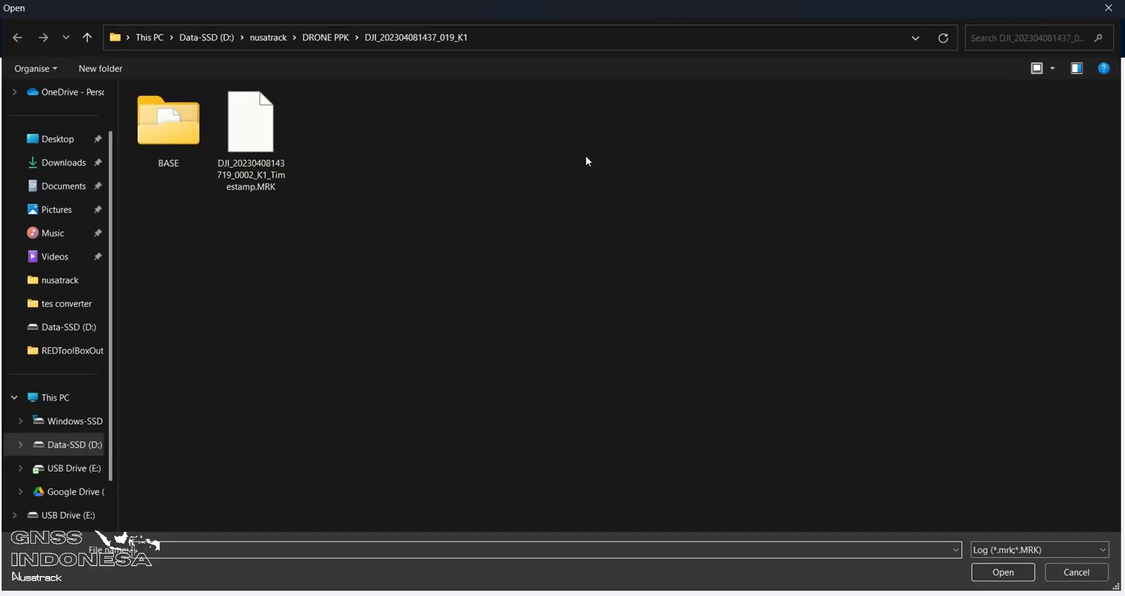
{"action": "double_click", "coordinate": [268, 171]}
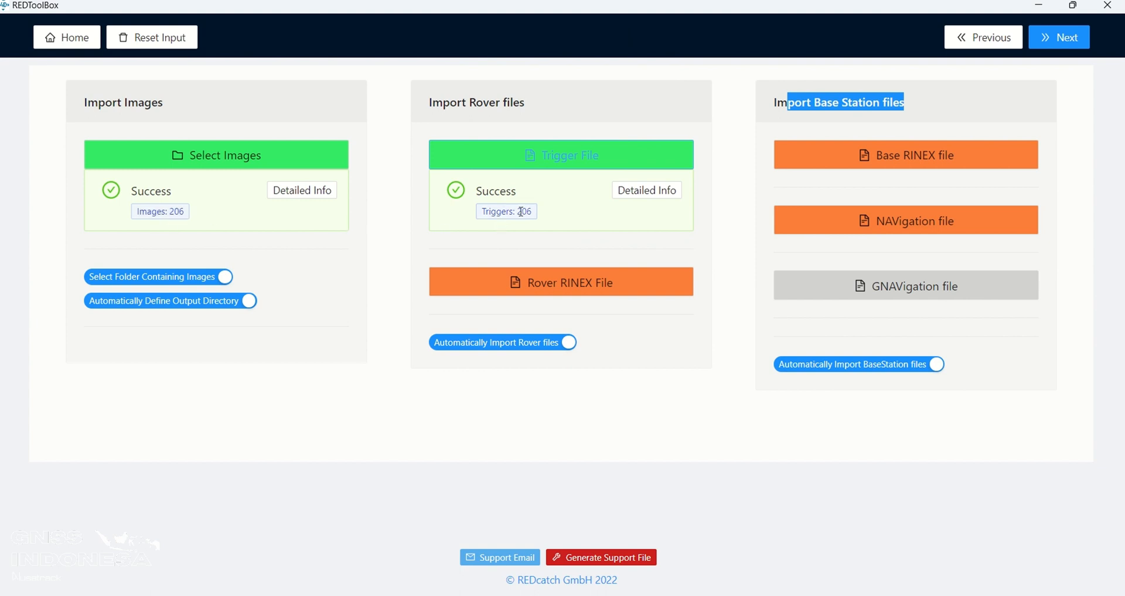
- Compare the trigger count of the rover file with the number of imported images
{"action": "left_click_drag", "start_coordinate": [518, 211], "coordinate": [530, 211]}
{"action": "left_click", "coordinate": [546, 214]}
{"action": "left_click", "coordinate": [169, 214]}
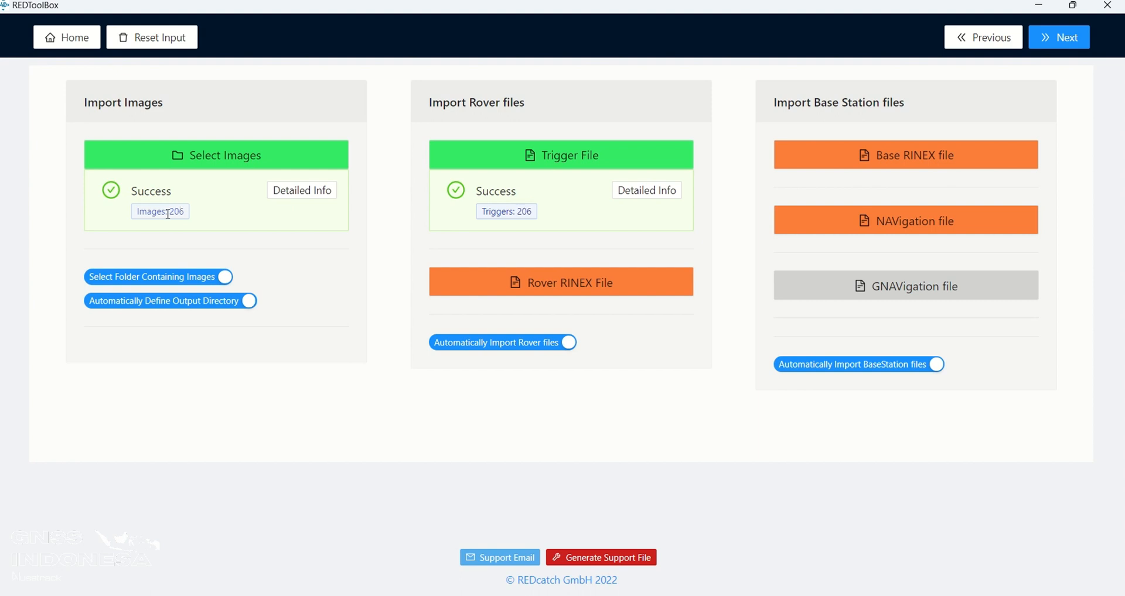
{"action": "double_click", "coordinate": [172, 212]}
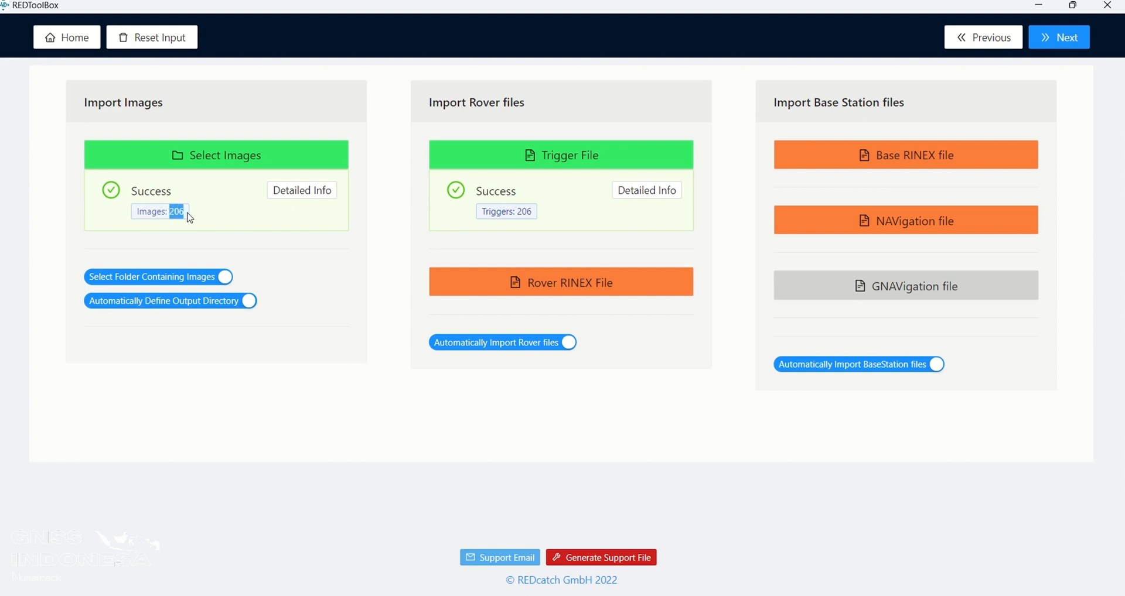
{"action": "left_click", "coordinate": [248, 218]}
{"action": "left_click", "coordinate": [569, 294]}
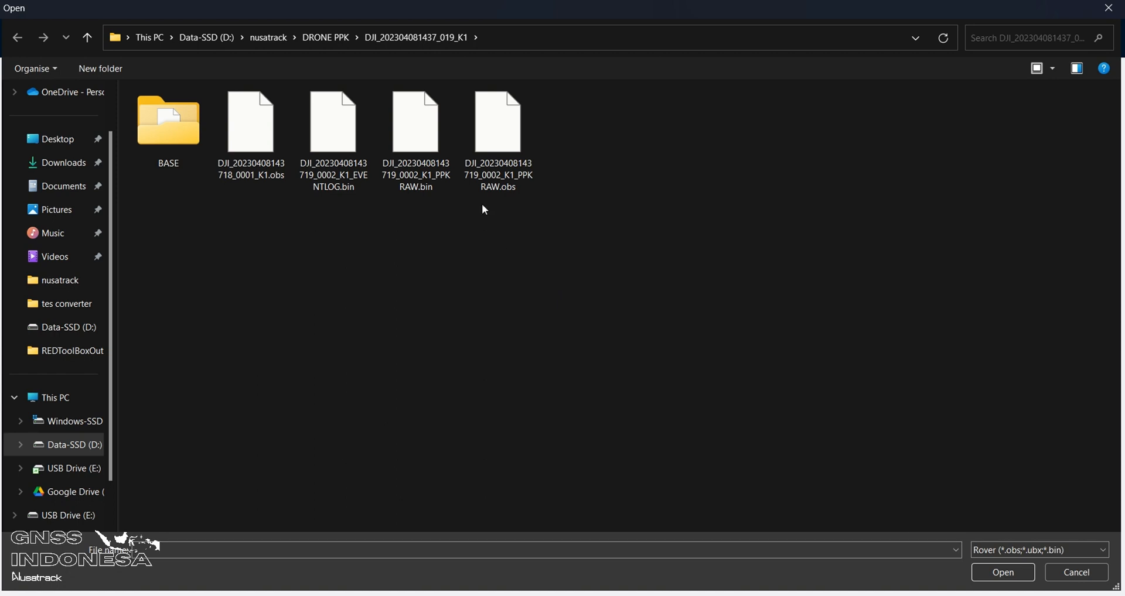
{"action": "left_click", "coordinate": [427, 173]}
{"action": "left_click", "coordinate": [500, 178]}
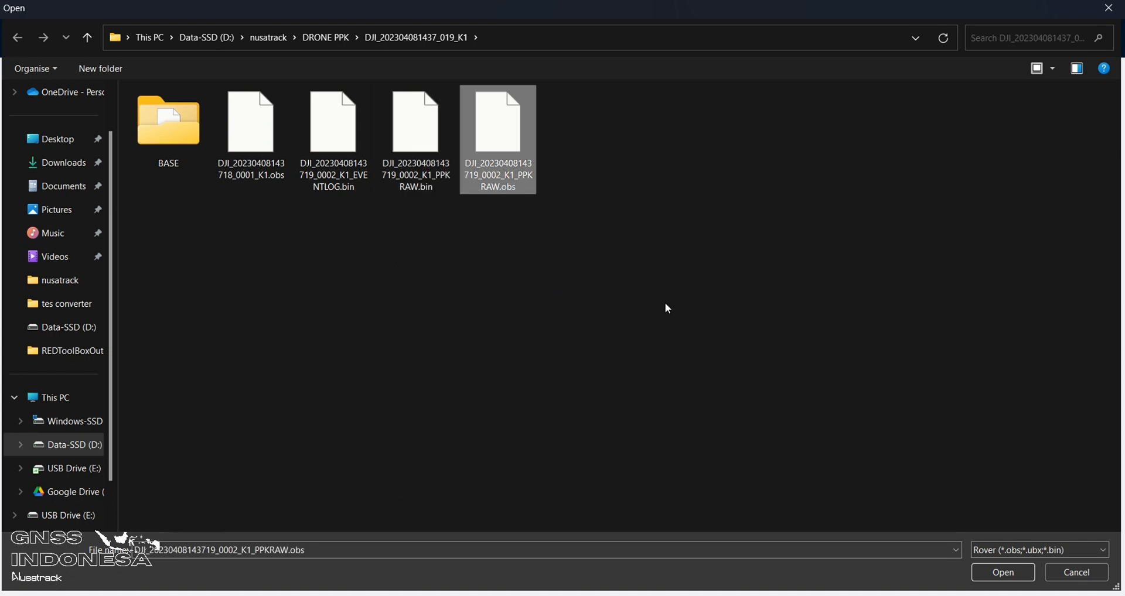
{"action": "left_click", "coordinate": [999, 583]}
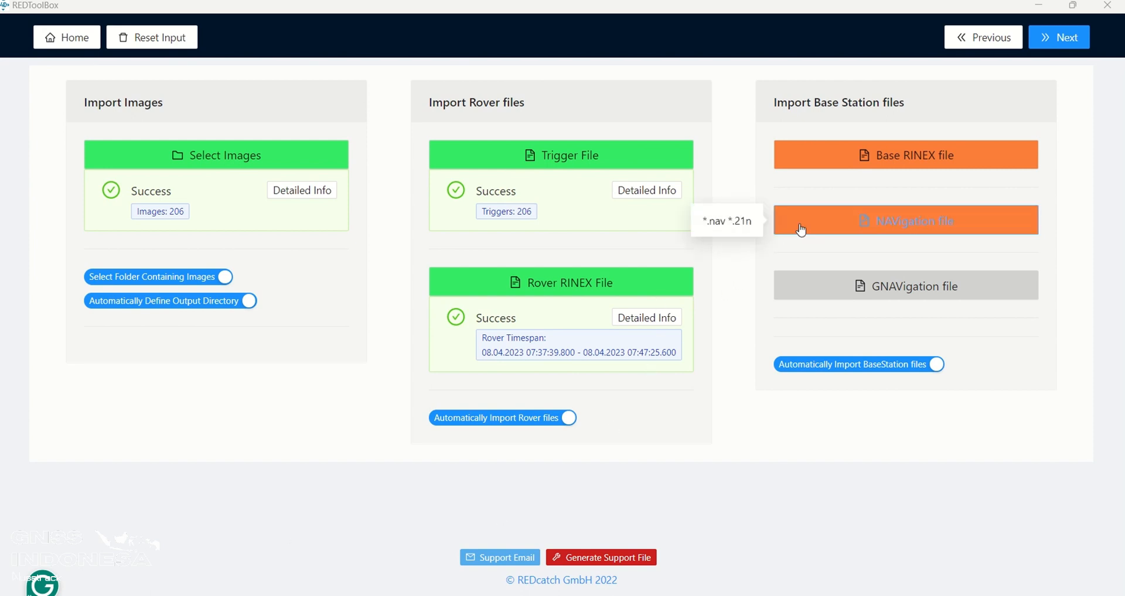
{"action": "left_click", "coordinate": [911, 162]}
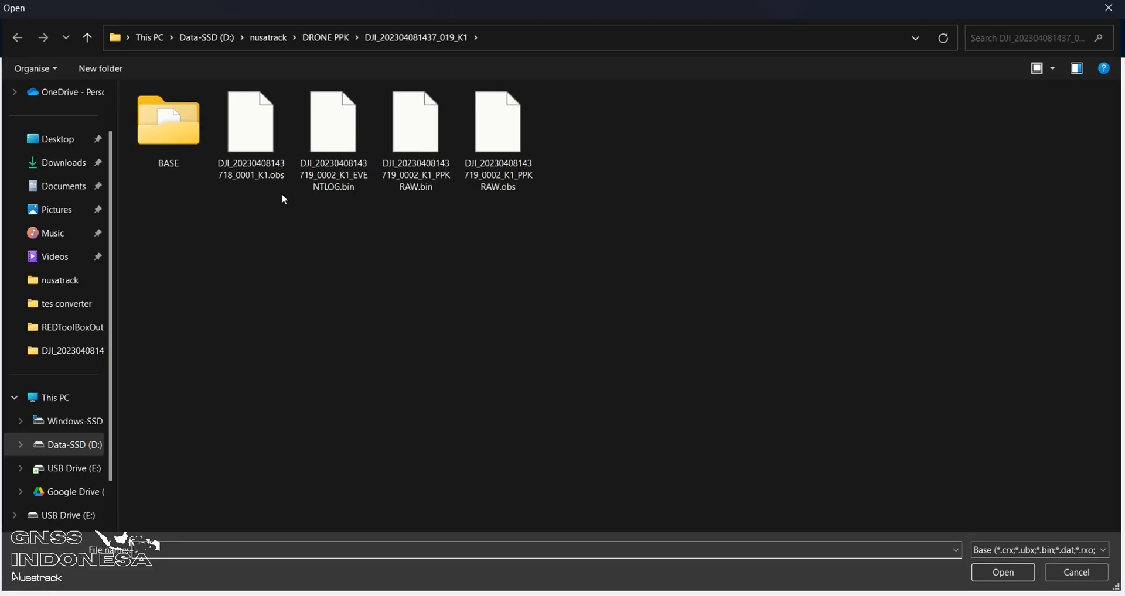
{"action": "double_click", "coordinate": [188, 149]}
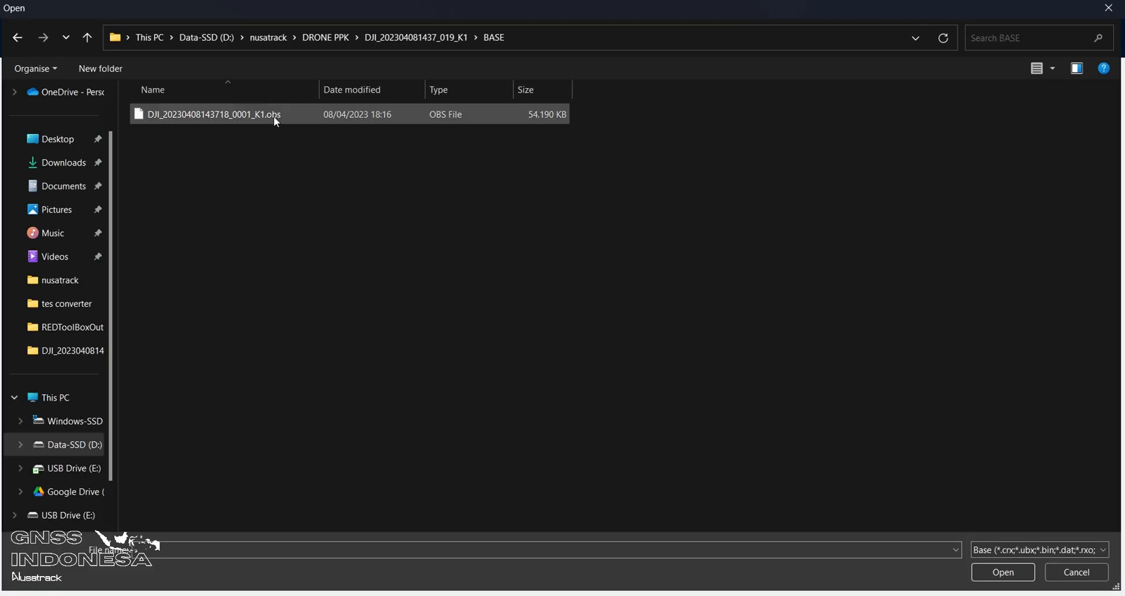
{"action": "double_click", "coordinate": [273, 116]}
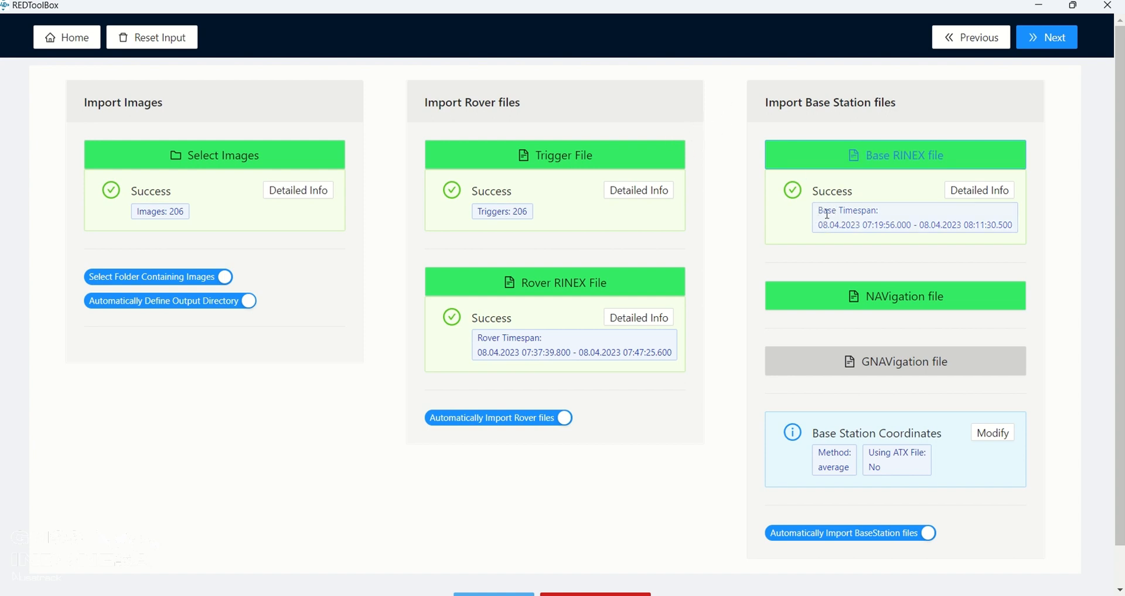
- Compare the base station timespan with the rover timespan to check that the base recording covers the flight
{"action": "left_click_drag", "start_coordinate": [822, 207], "coordinate": [889, 226]}
{"action": "left_click_drag", "start_coordinate": [482, 339], "coordinate": [554, 344]}
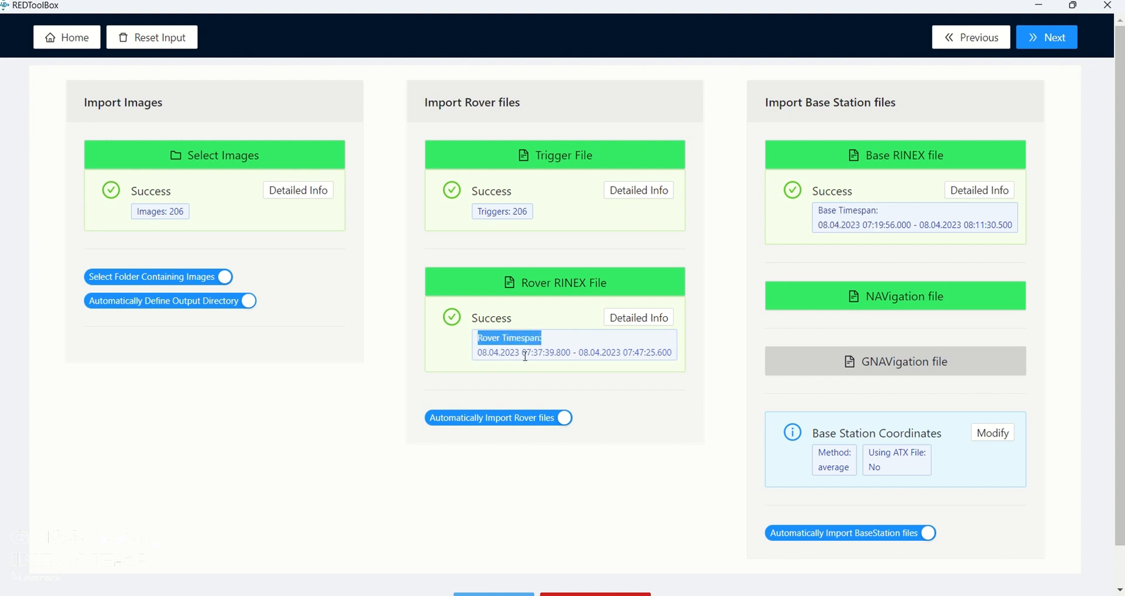
{"action": "left_click_drag", "start_coordinate": [525, 354], "coordinate": [576, 353]}
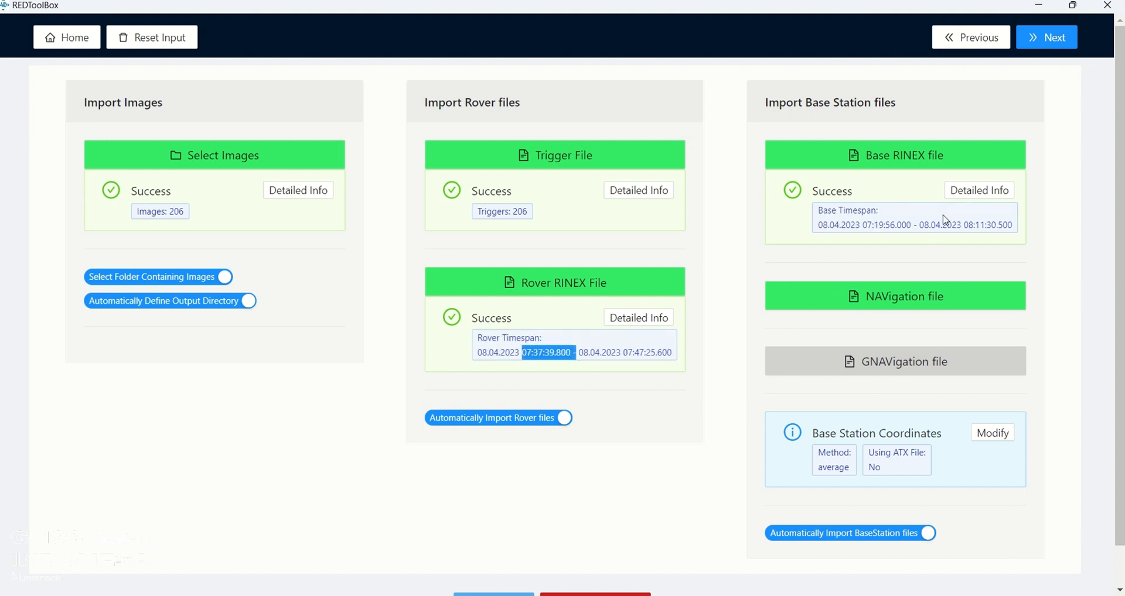
{"action": "left_click_drag", "start_coordinate": [862, 228], "coordinate": [978, 230]}
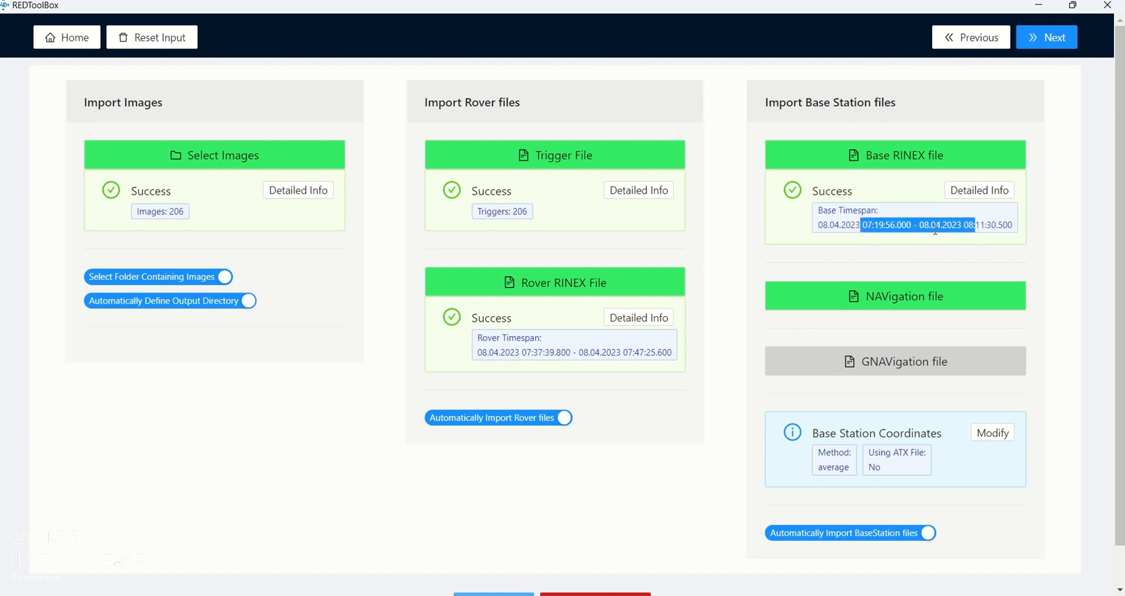
{"action": "left_click", "coordinate": [900, 224]}
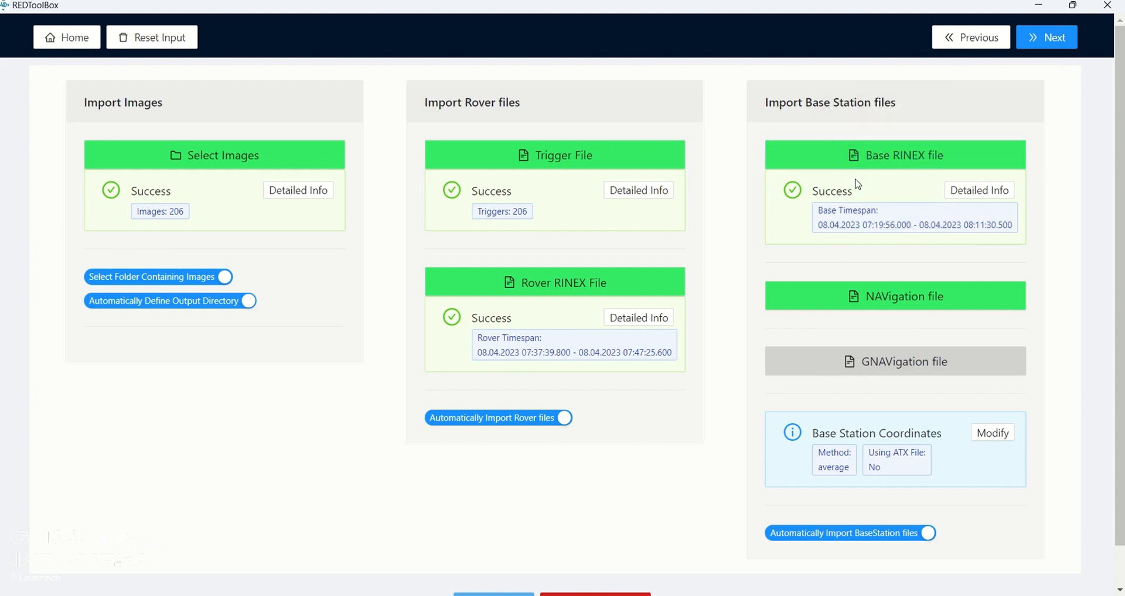
- Switch the base station coordinate method to Manual and back to Average, leaving the coordinate fields empty
{"action": "left_click", "coordinate": [992, 436]}
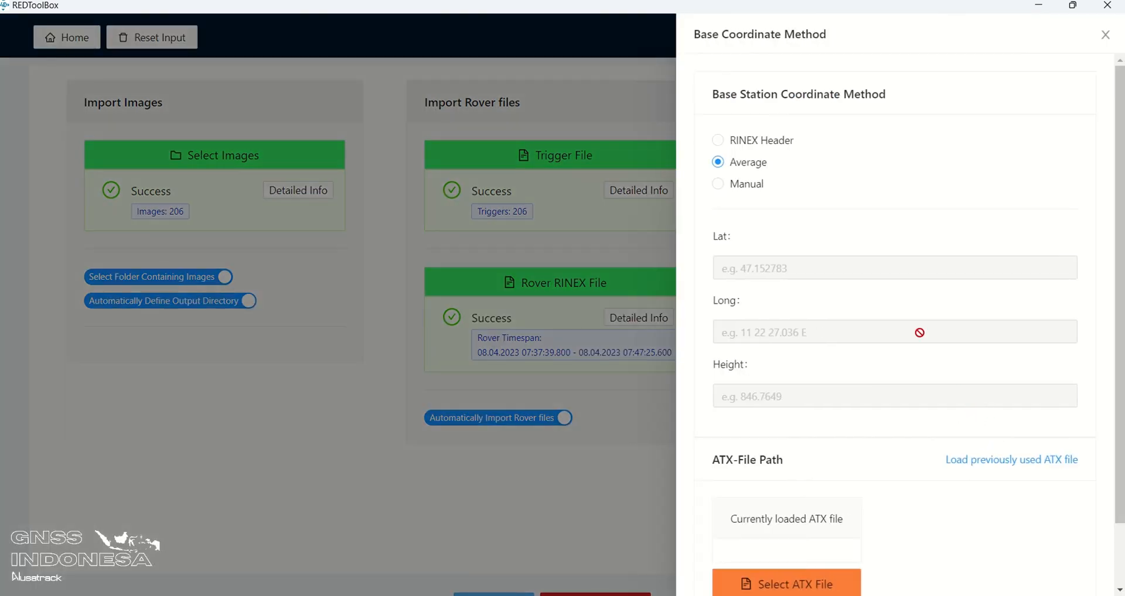
{"action": "left_click", "coordinate": [752, 189]}
{"action": "left_click", "coordinate": [780, 265]}
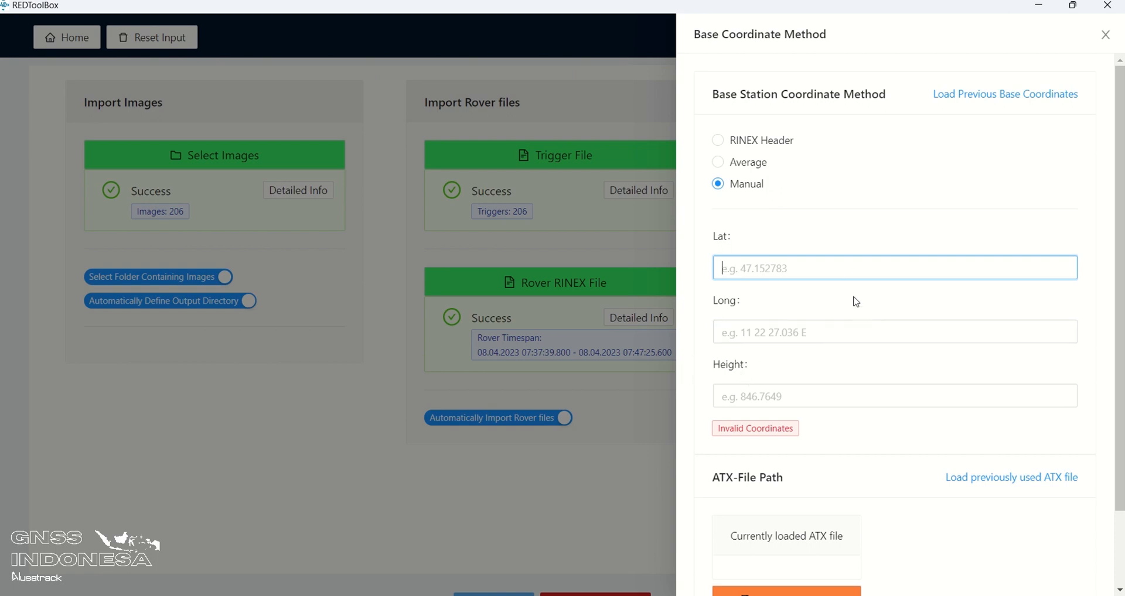
{"action": "left_click", "coordinate": [756, 167]}
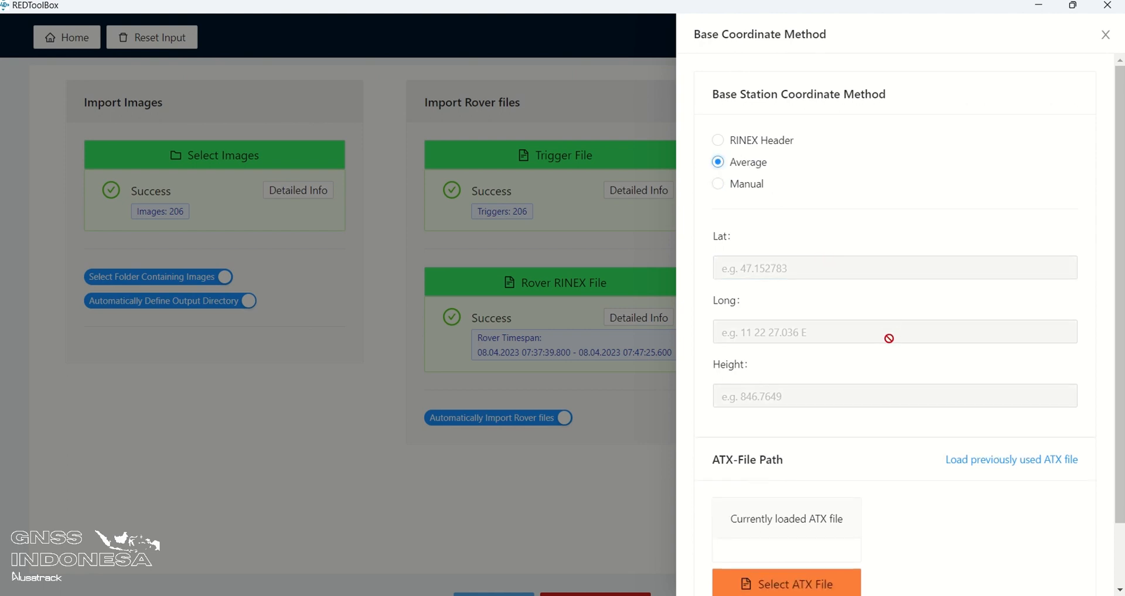
{"action": "left_click", "coordinate": [650, 445]}
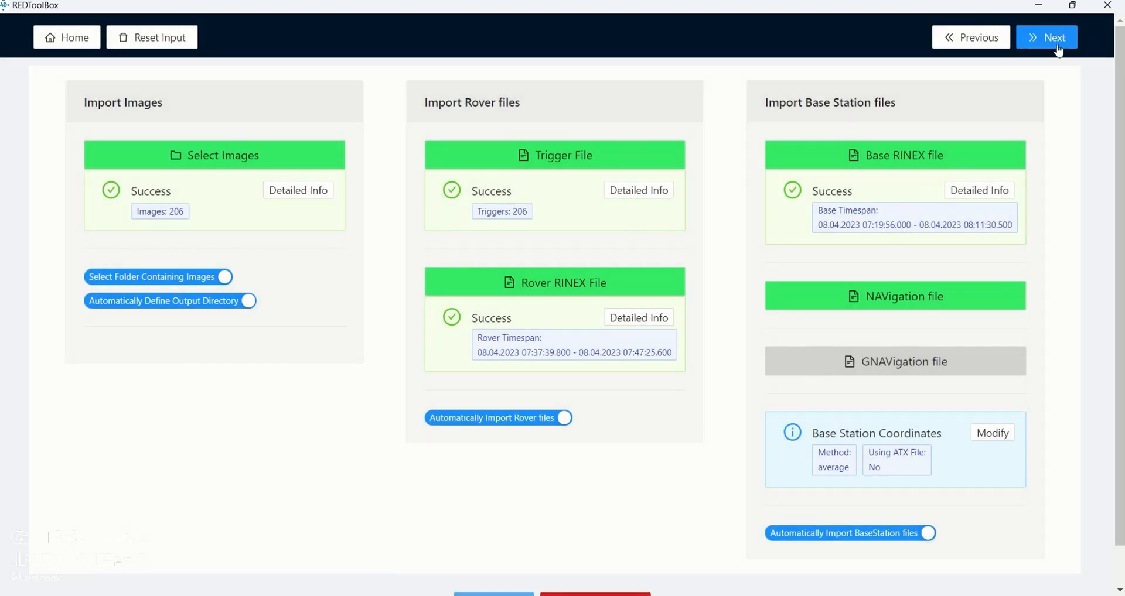
- Review the device, correction type, file paths and base station configuration in the mapping summary, and execute the mapping
{"action": "left_click", "coordinate": [1053, 38]}
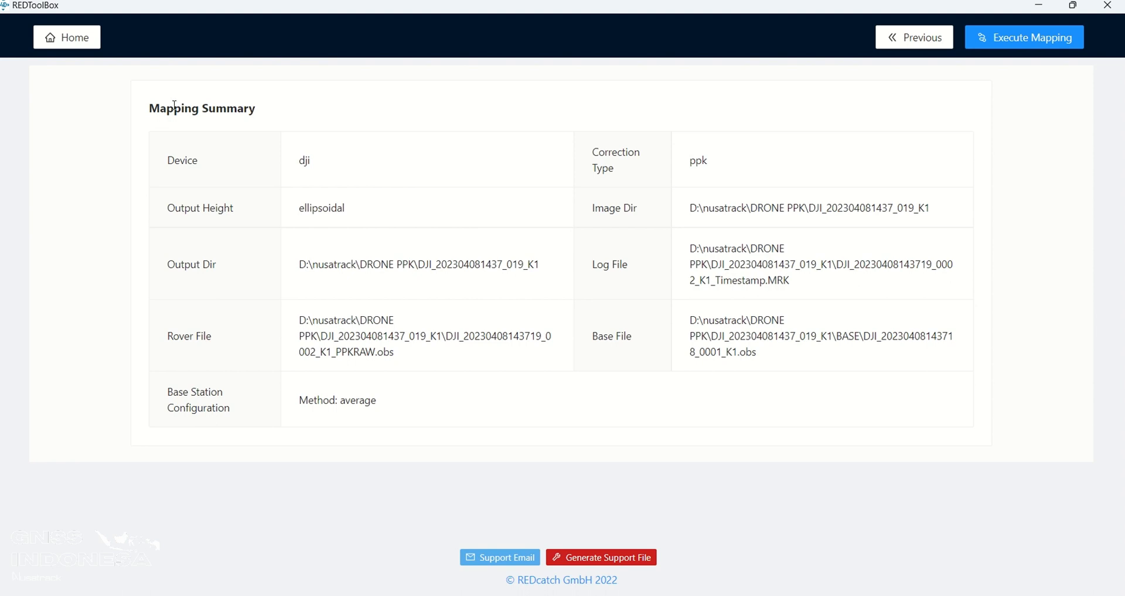
{"action": "left_click_drag", "start_coordinate": [157, 107], "coordinate": [267, 121]}
{"action": "left_click", "coordinate": [272, 191]}
{"action": "left_click_drag", "start_coordinate": [298, 170], "coordinate": [567, 382]}
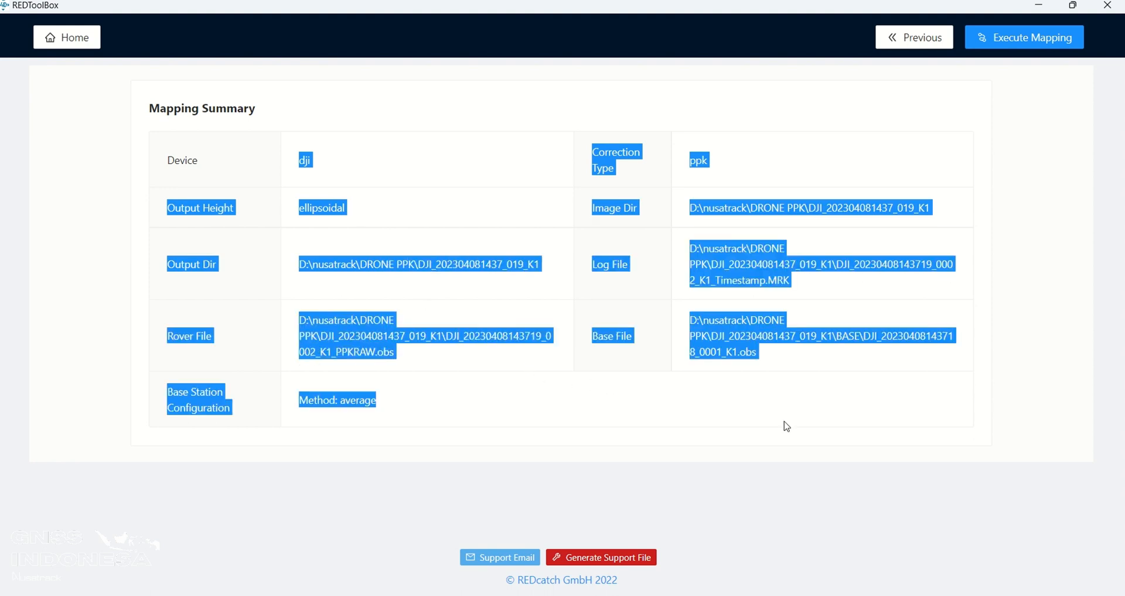
{"action": "left_click", "coordinate": [808, 422]}
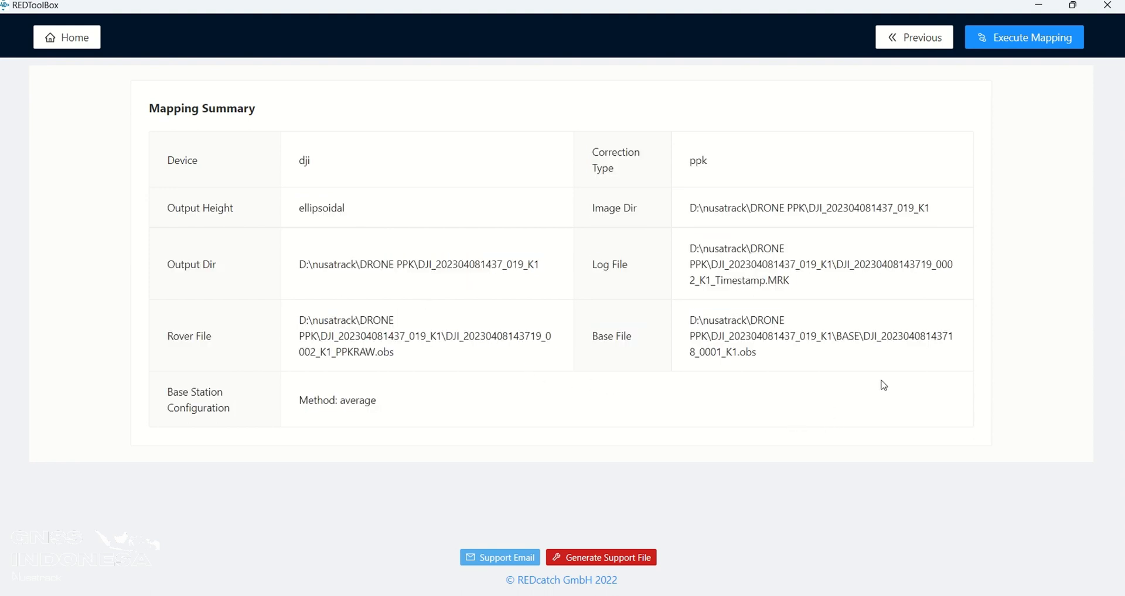
{"action": "left_click", "coordinate": [1045, 49]}
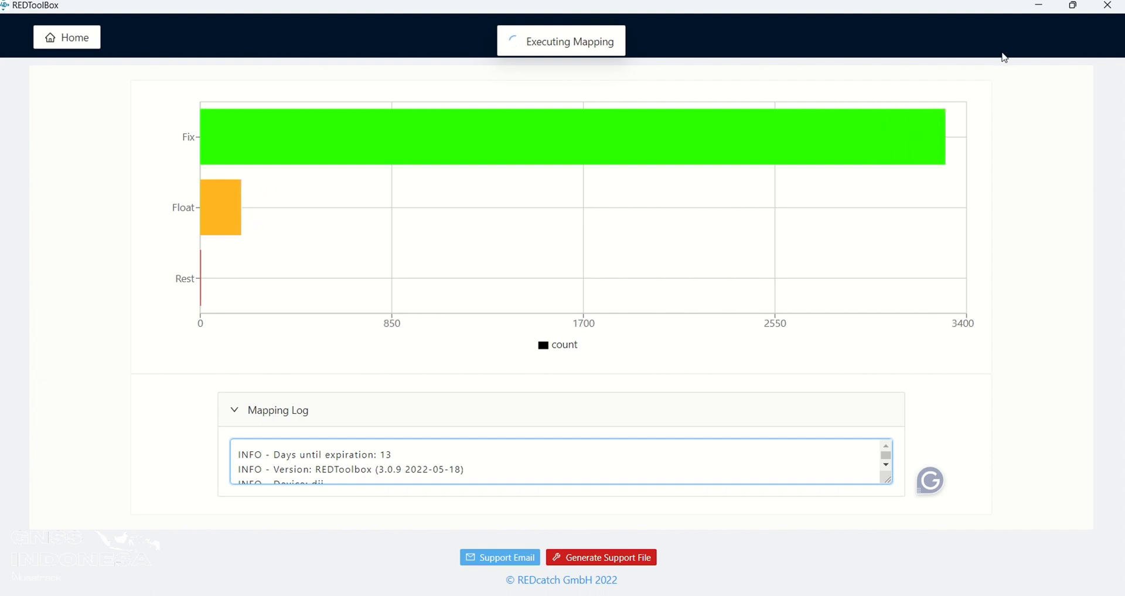
- Inspect the Fix, Float and Rest counts in the mapping result chart
{"action": "mouse_move", "coordinate": [466, 186]}
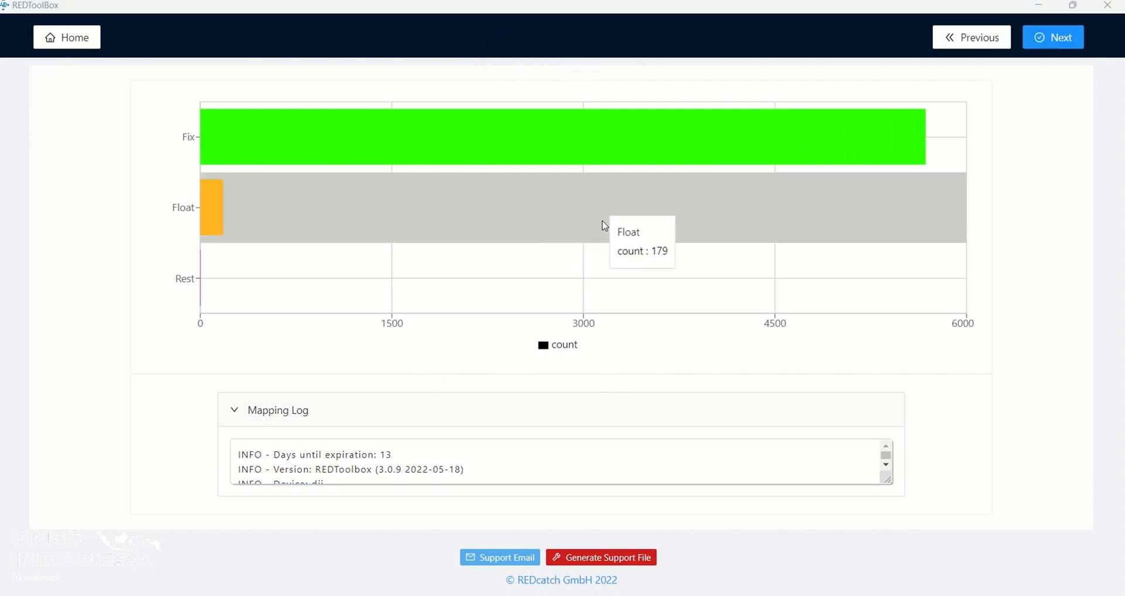
{"action": "mouse_move", "coordinate": [615, 265]}
{"action": "mouse_move", "coordinate": [617, 211]}
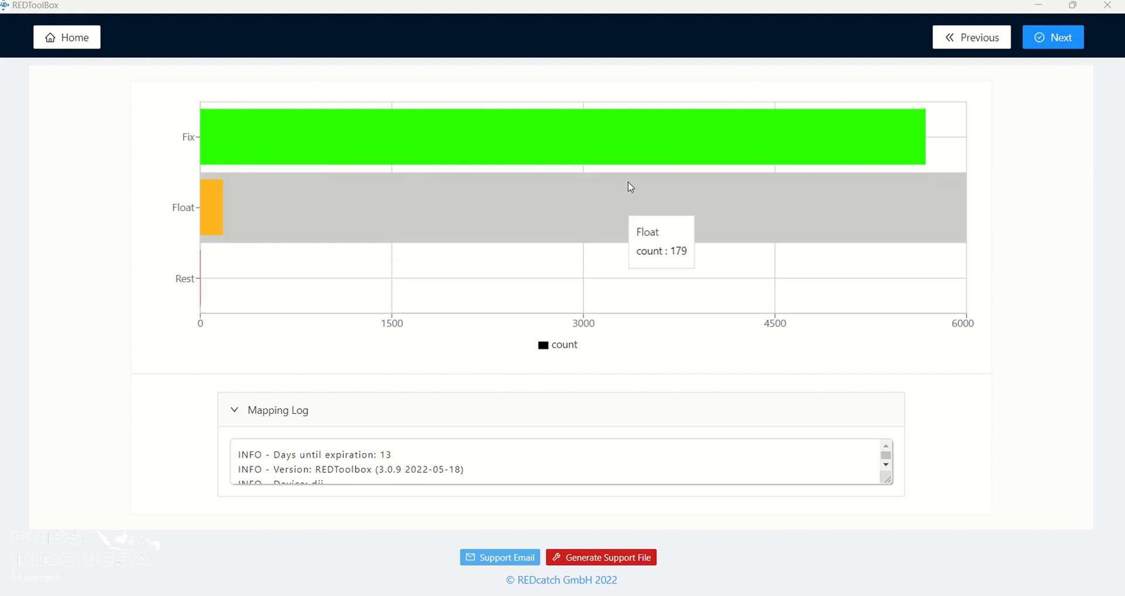
{"action": "mouse_move", "coordinate": [710, 155]}
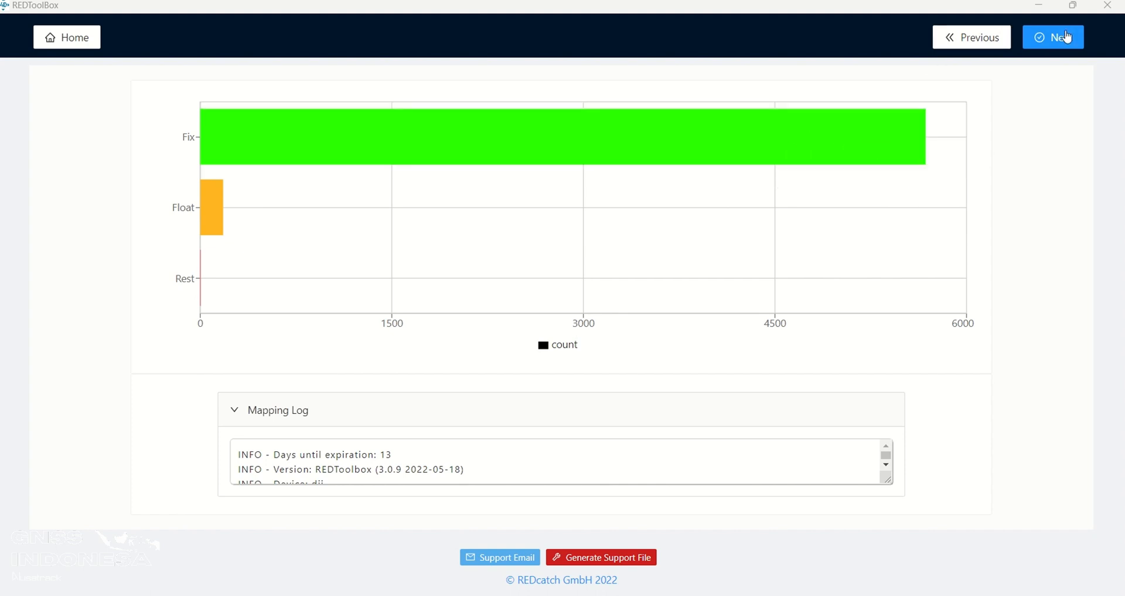
- Continue to the mapping result map and examine the image positions along the drone's flight path
{"action": "left_click", "coordinate": [1061, 39]}
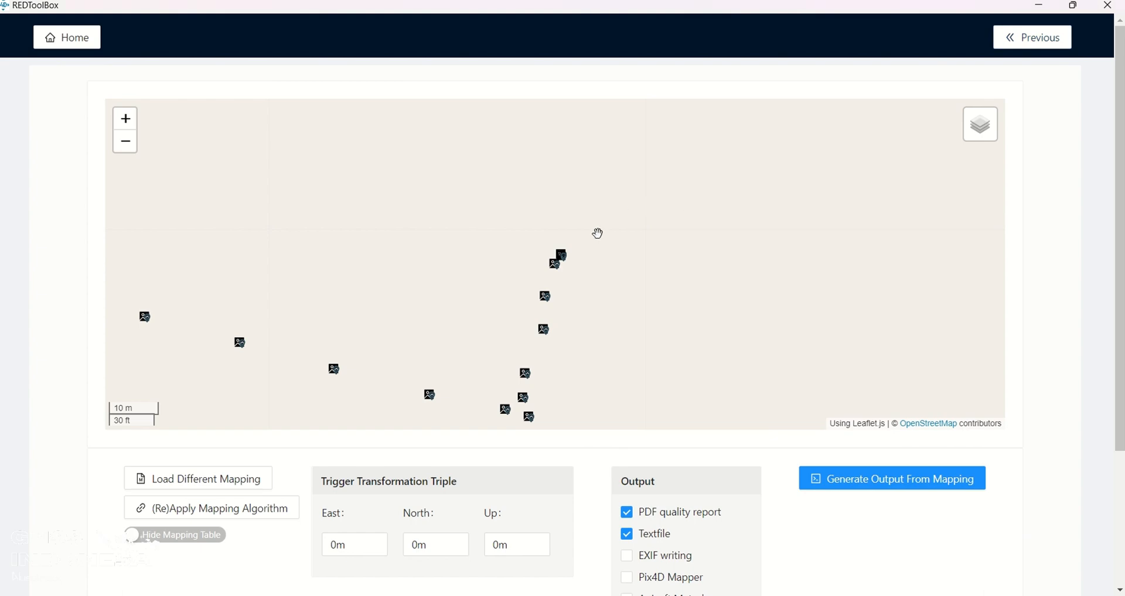
{"action": "scroll", "coordinate": [598, 233], "scroll_direction": "down", "scroll_amount": 5}
{"action": "left_click_drag", "start_coordinate": [593, 306], "coordinate": [621, 254]}
{"action": "scroll", "coordinate": [580, 189], "scroll_direction": "up", "scroll_amount": 1}
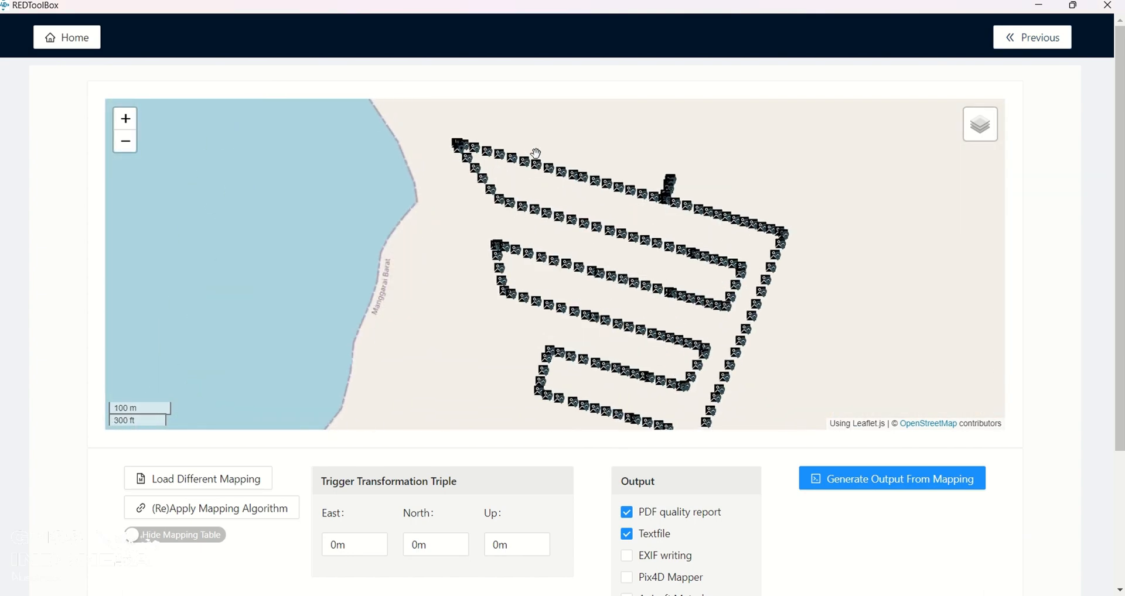
{"action": "scroll", "coordinate": [532, 153], "scroll_direction": "up", "scroll_amount": 5}
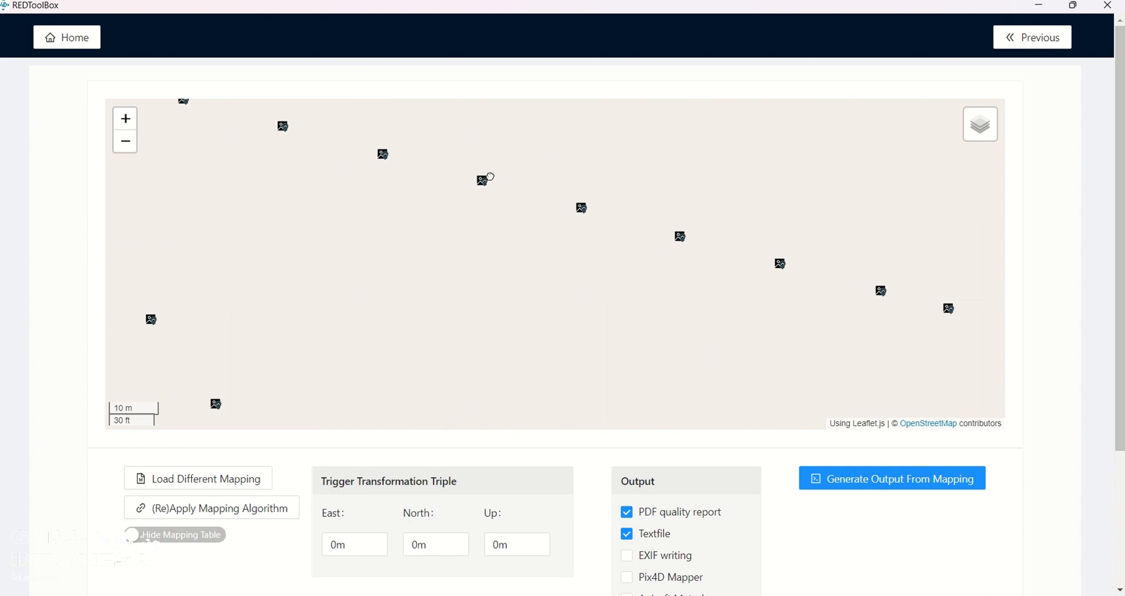
{"action": "left_click_drag", "start_coordinate": [483, 183], "coordinate": [618, 183]}
{"action": "scroll", "coordinate": [785, 214], "scroll_direction": "down", "scroll_amount": 2}
{"action": "scroll", "coordinate": [785, 215], "scroll_direction": "down", "scroll_amount": 2}
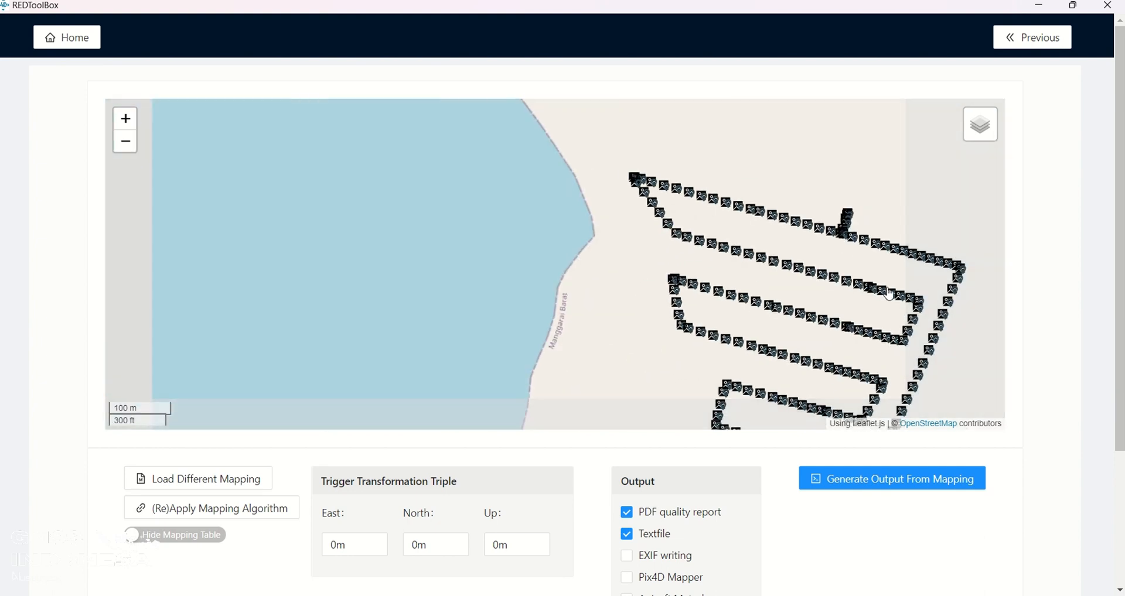
{"action": "left_click_drag", "start_coordinate": [712, 232], "coordinate": [684, 248]}
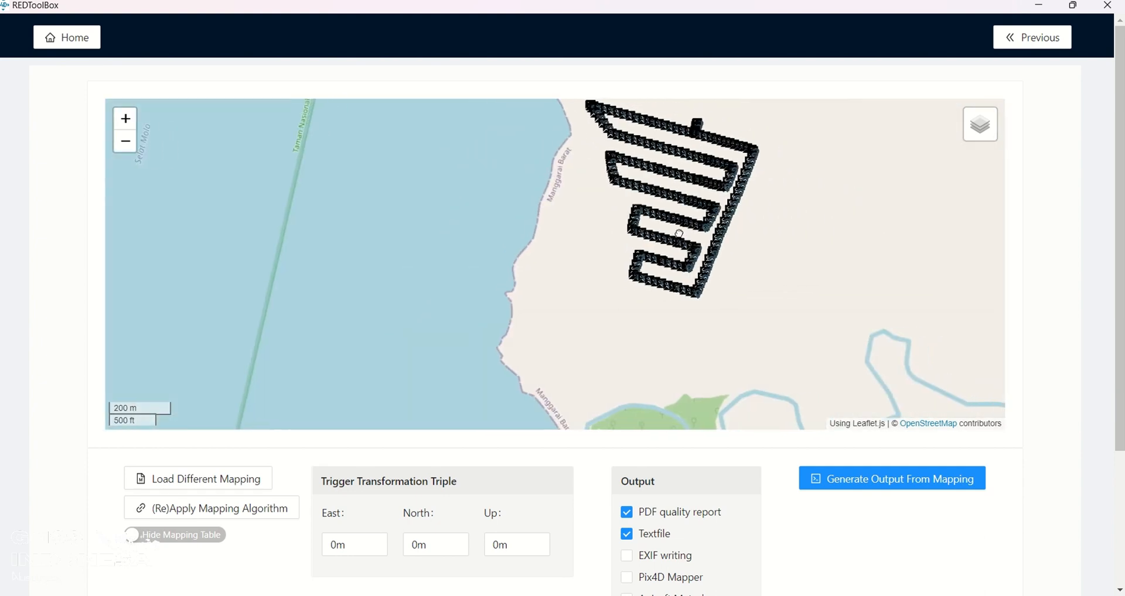
- Add Agisoft Metashape to the PDF quality report and Textfile outputs, and generate the output from the mapping
{"action": "scroll", "coordinate": [703, 454], "scroll_direction": "down", "scroll_amount": 1}
{"action": "scroll", "coordinate": [703, 454], "scroll_direction": "down", "scroll_amount": 1}
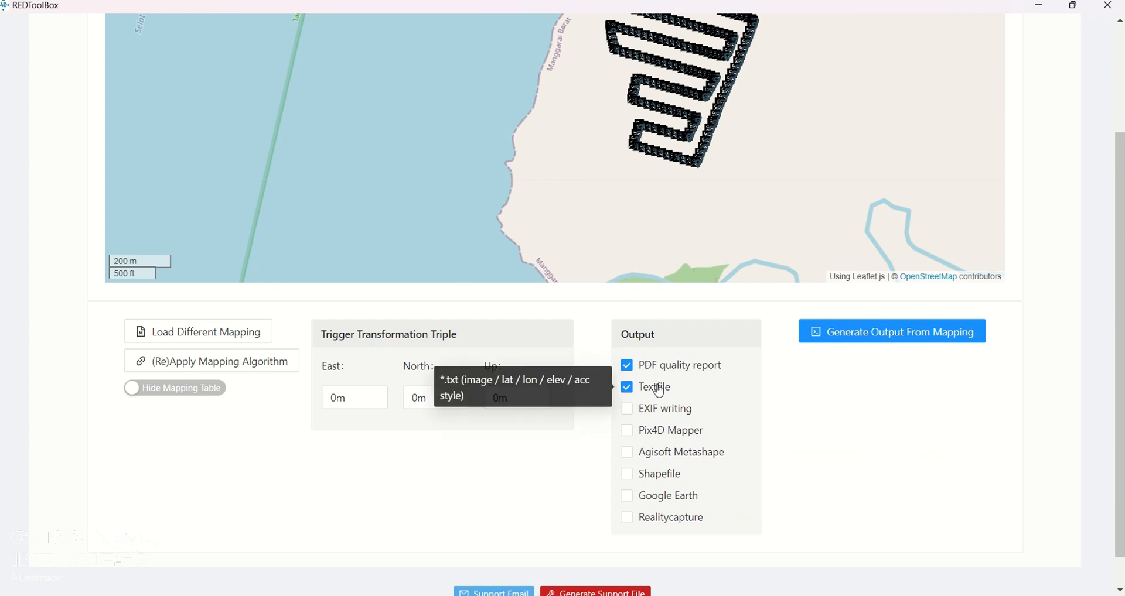
{"action": "left_click", "coordinate": [687, 460]}
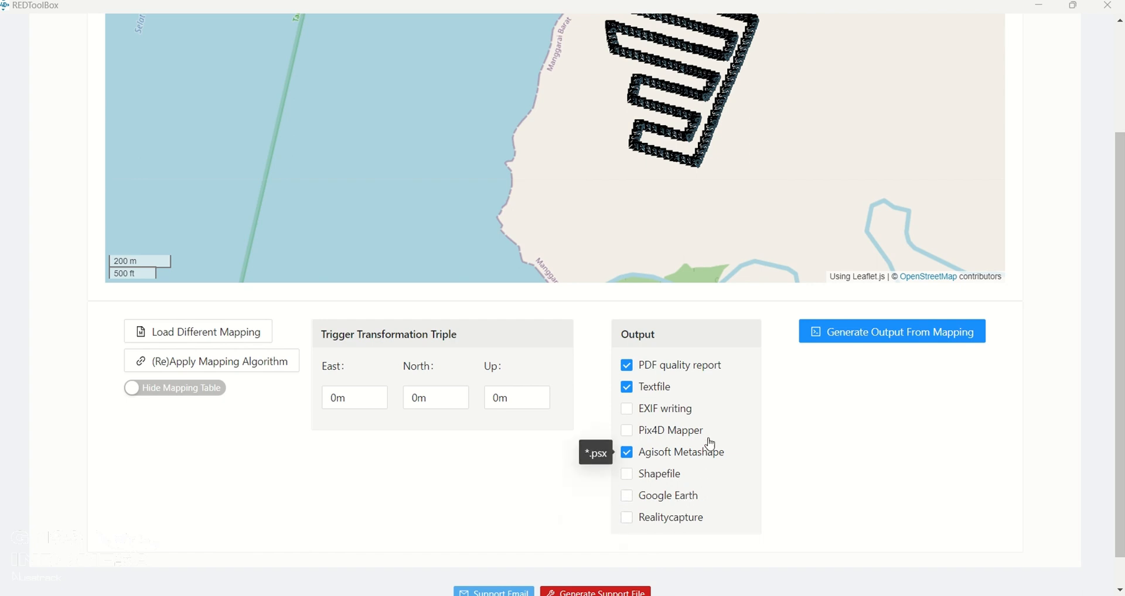
{"action": "left_click", "coordinate": [936, 341]}
- Open the generated REDToolBoxOutput_2024-03-14_13-35-57 folder inside the image directory
{"action": "scroll", "coordinate": [841, 409], "scroll_direction": "up", "scroll_amount": 3}
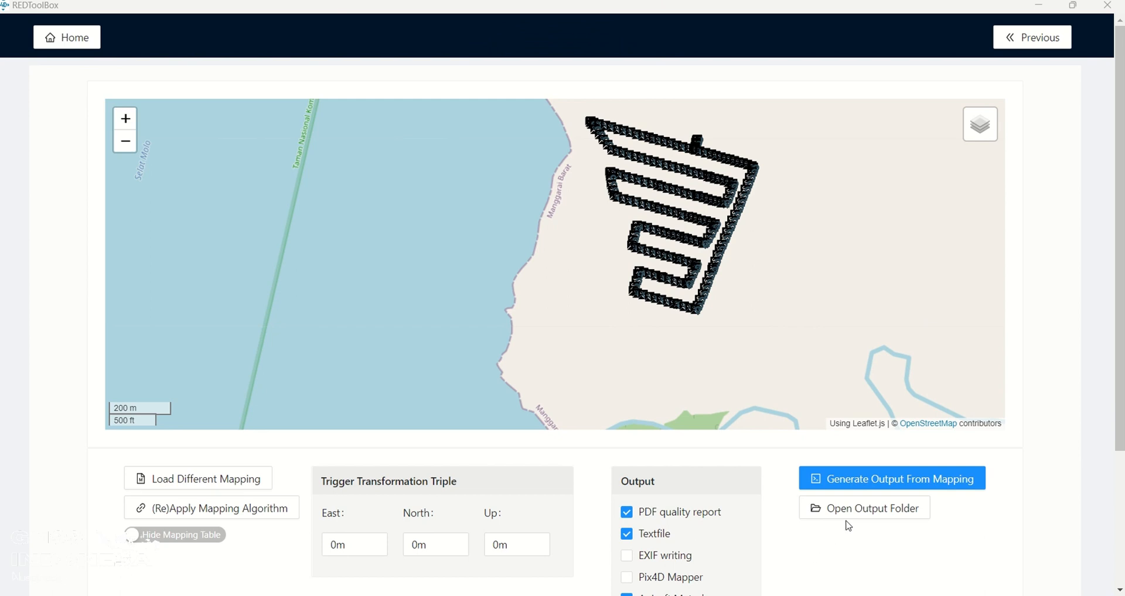
{"action": "left_click", "coordinate": [878, 511]}
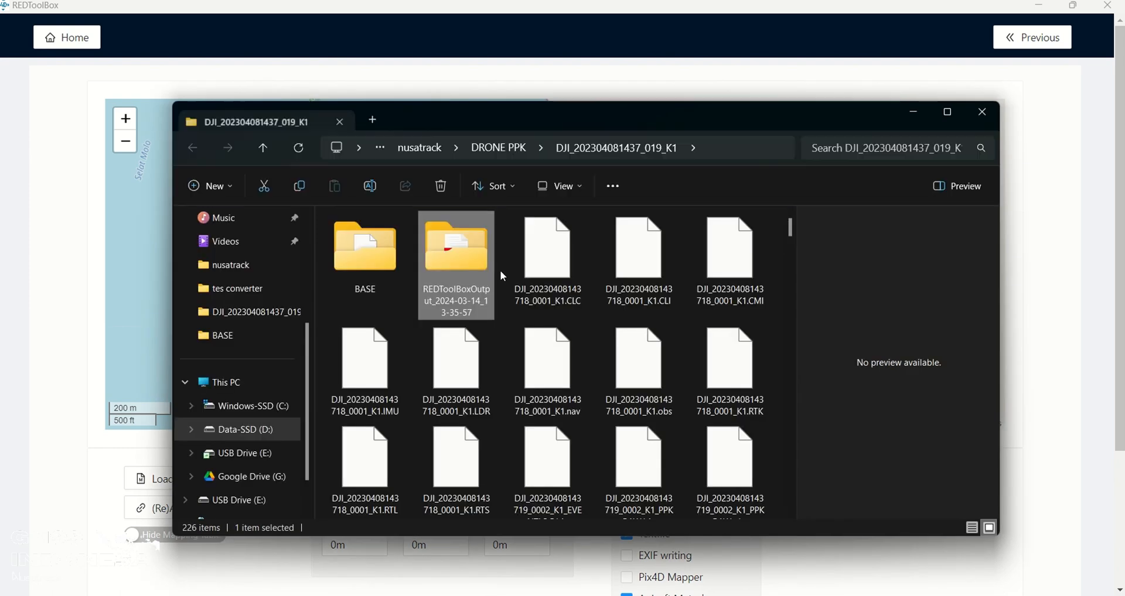
{"action": "double_click", "coordinate": [470, 266]}
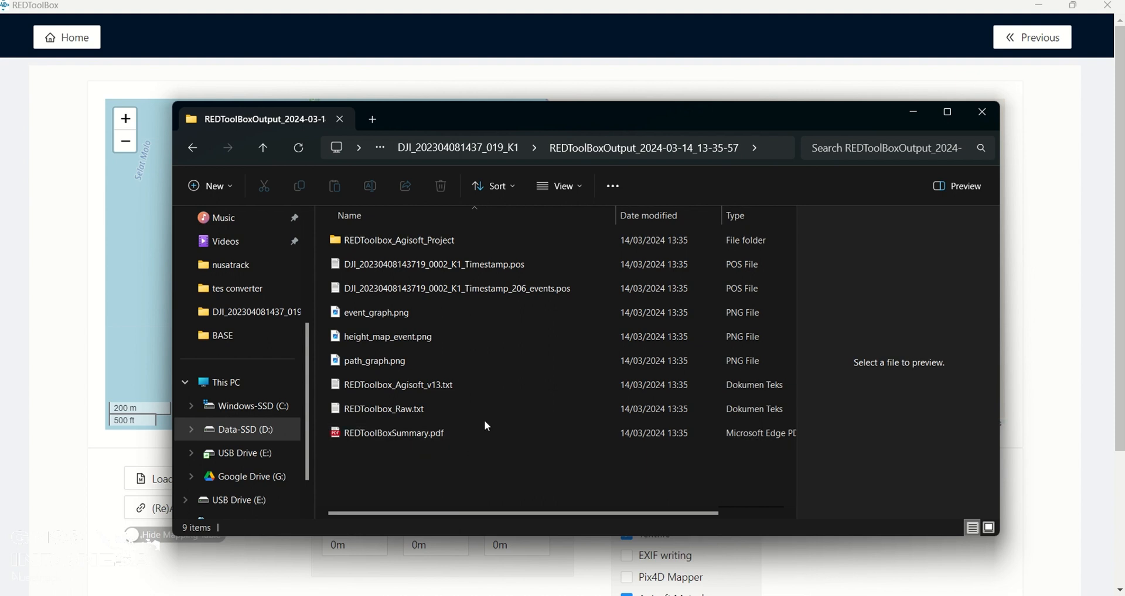
- Examine the output files, comparing the Timestamp.pos file with the Timestamp_206_events.pos file
{"action": "left_click", "coordinate": [515, 278]}
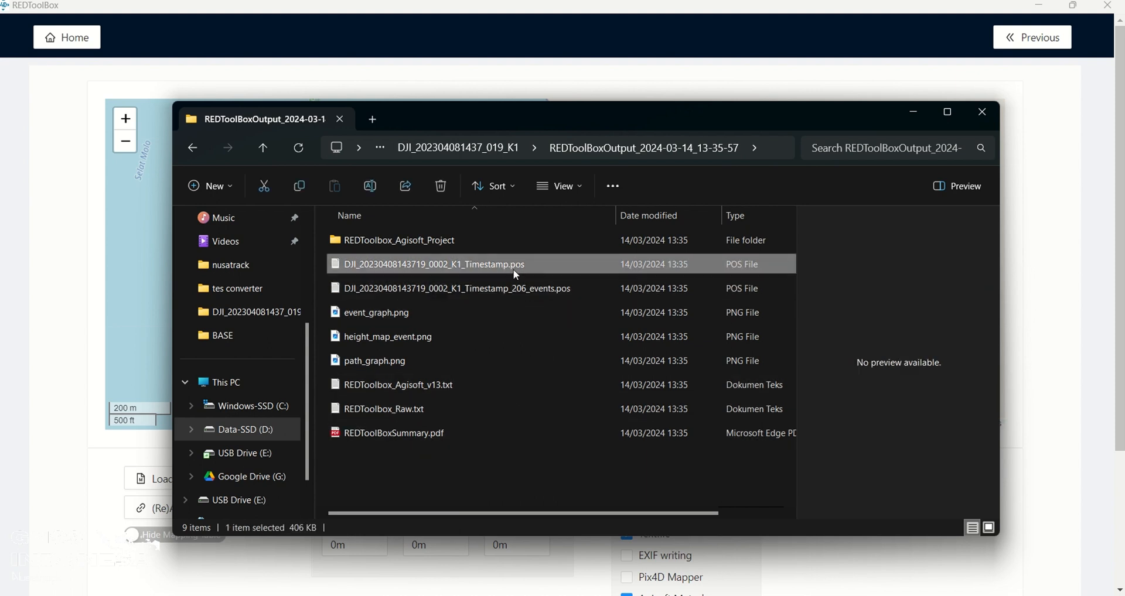
{"action": "left_click", "coordinate": [464, 321]}
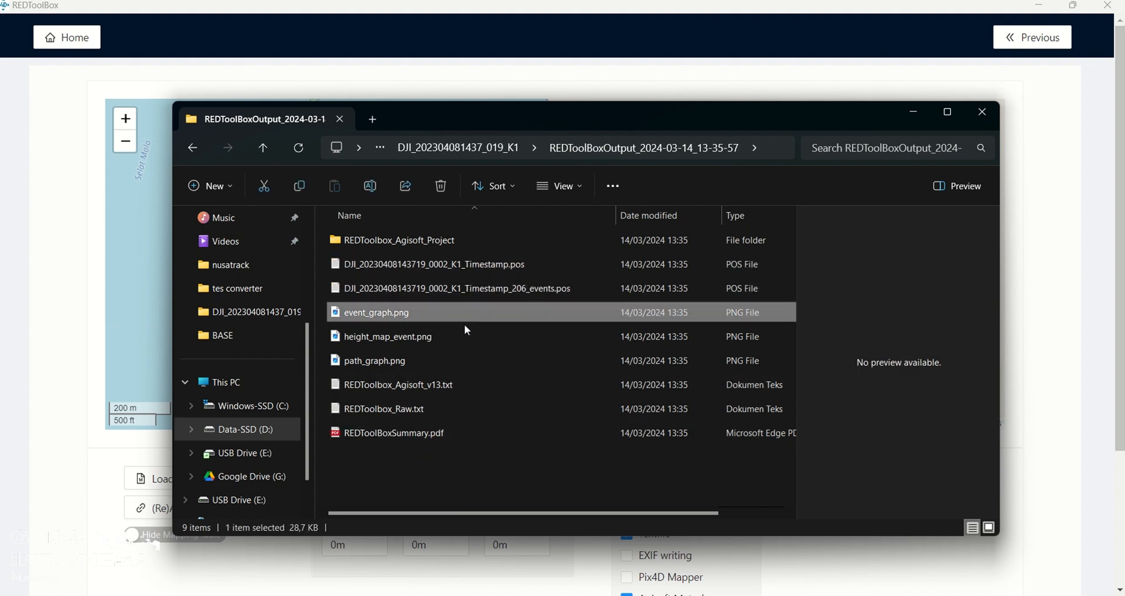
{"action": "left_click", "coordinate": [491, 291]}
{"action": "left_click", "coordinate": [495, 265]}
{"action": "left_click", "coordinate": [499, 289]}
{"action": "left_click", "coordinate": [505, 267]}
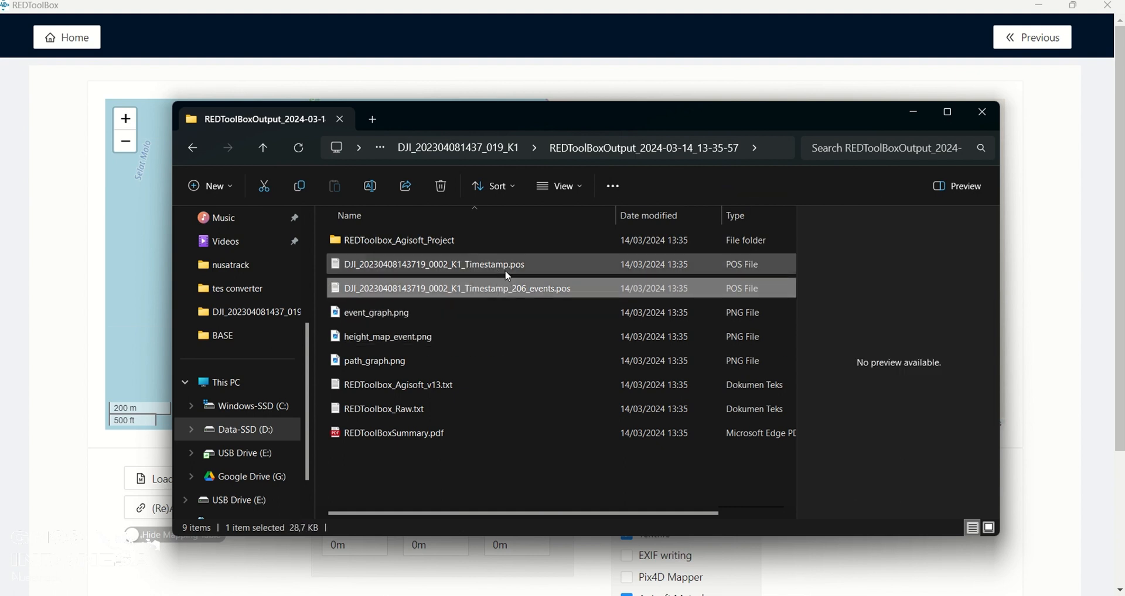
{"action": "left_click", "coordinate": [504, 288]}
{"action": "left_click", "coordinate": [504, 267]}
{"action": "left_click", "coordinate": [509, 293]}
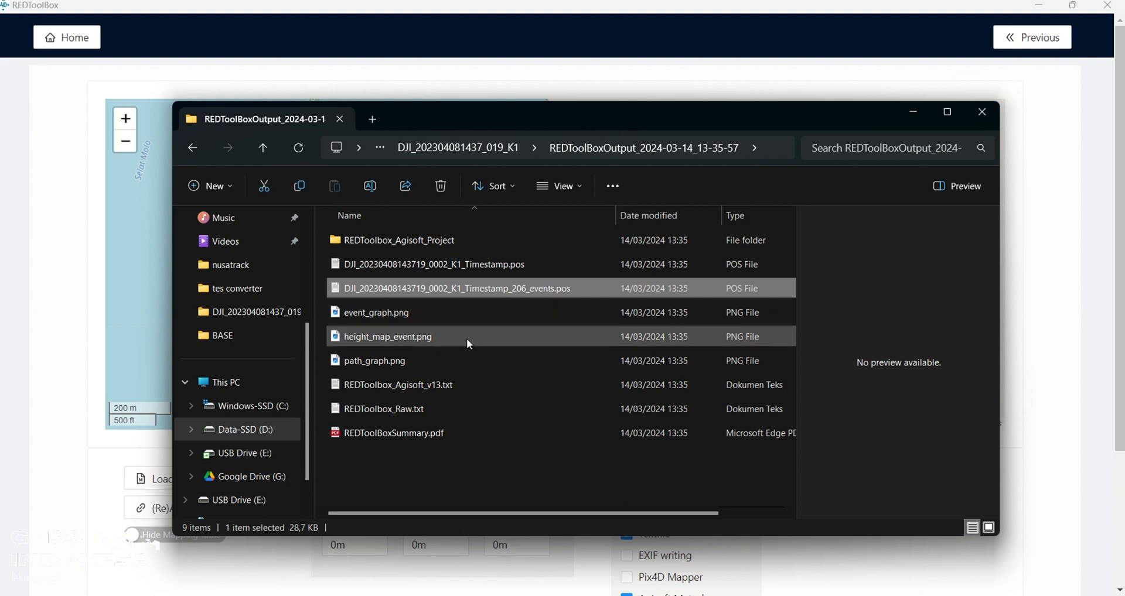
- Open REDToolBoxSummary.pdf and read through the fix statistics, input files and output formats
{"action": "double_click", "coordinate": [441, 436]}
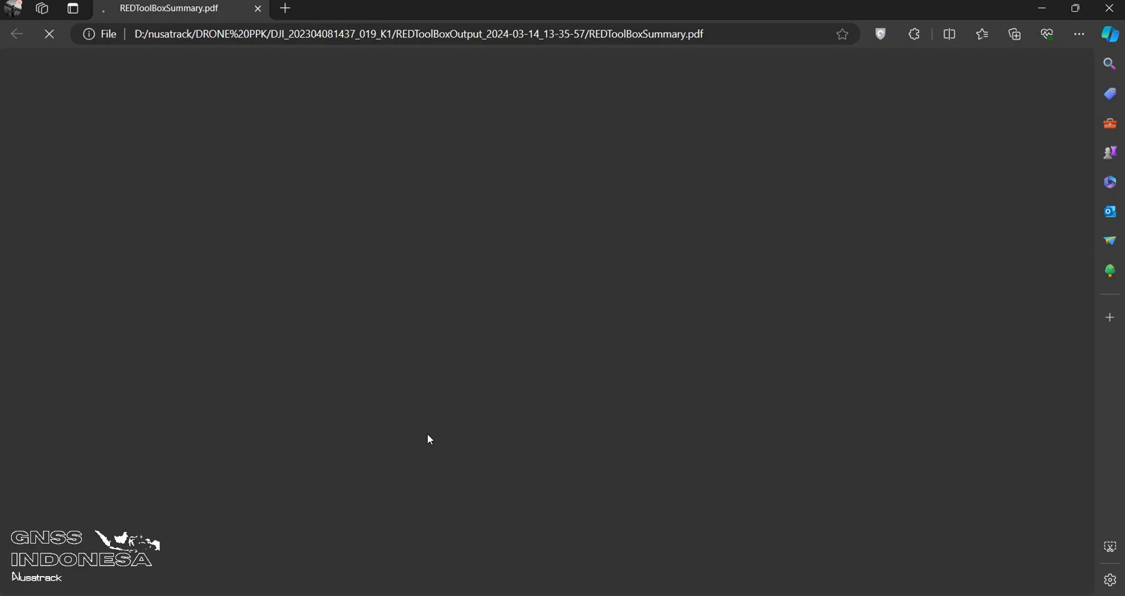
{"action": "scroll", "coordinate": [465, 343], "scroll_direction": "down", "scroll_amount": 20}
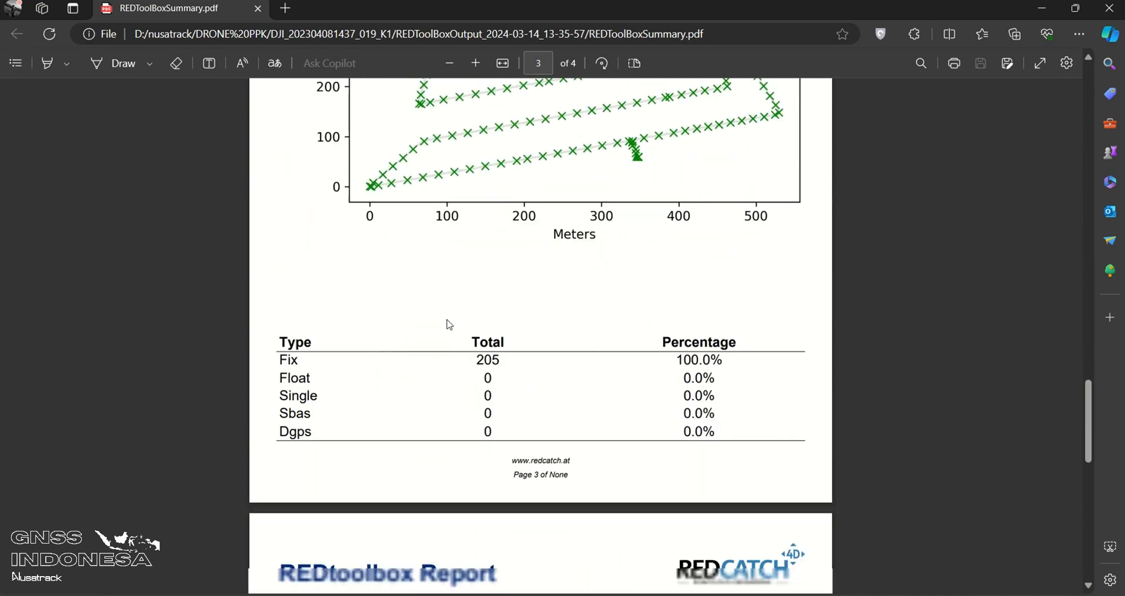
{"action": "scroll", "coordinate": [476, 340], "scroll_direction": "up", "scroll_amount": 20}
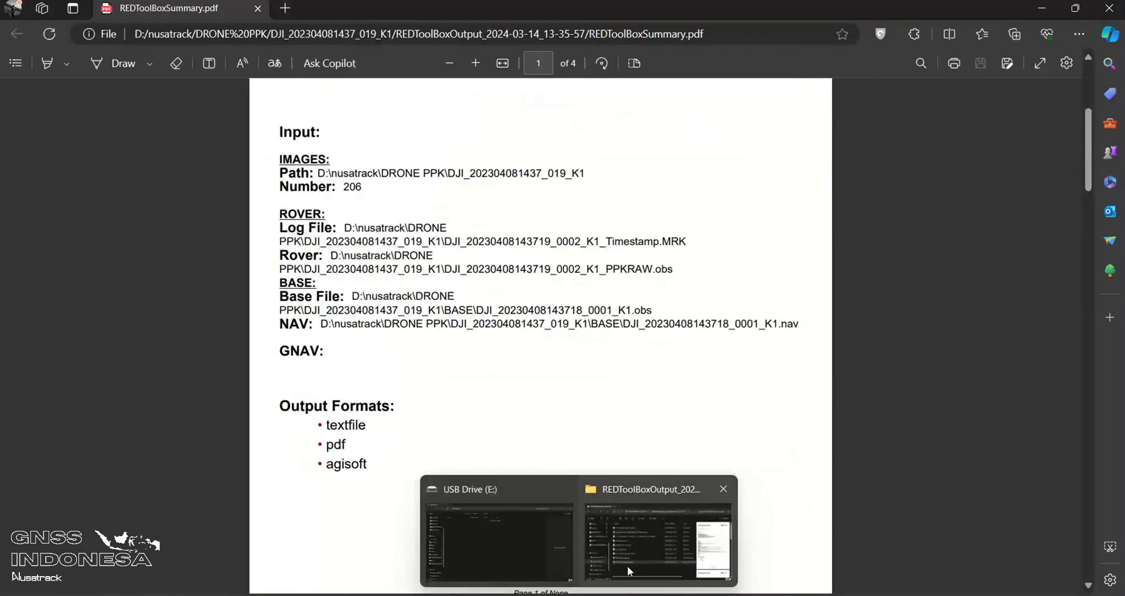
- Open REDToolbox_Raw.txt from the output folder and examine its image, lon, lat, elev, accuracy and rating columns
{"action": "left_click", "coordinate": [630, 571]}
{"action": "left_click", "coordinate": [503, 469]}
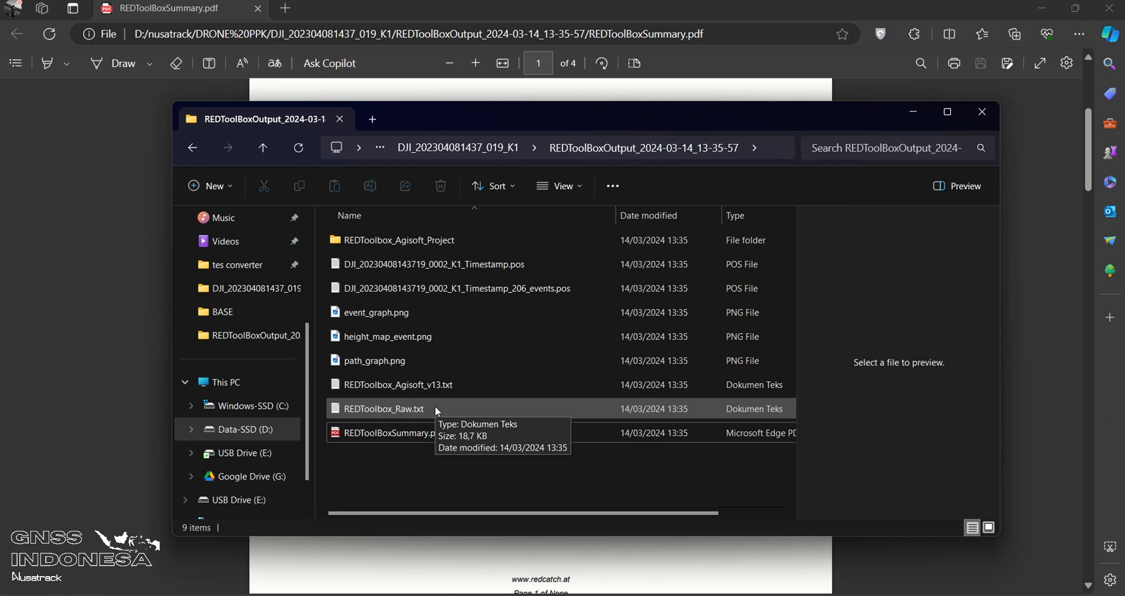
{"action": "double_click", "coordinate": [408, 414]}
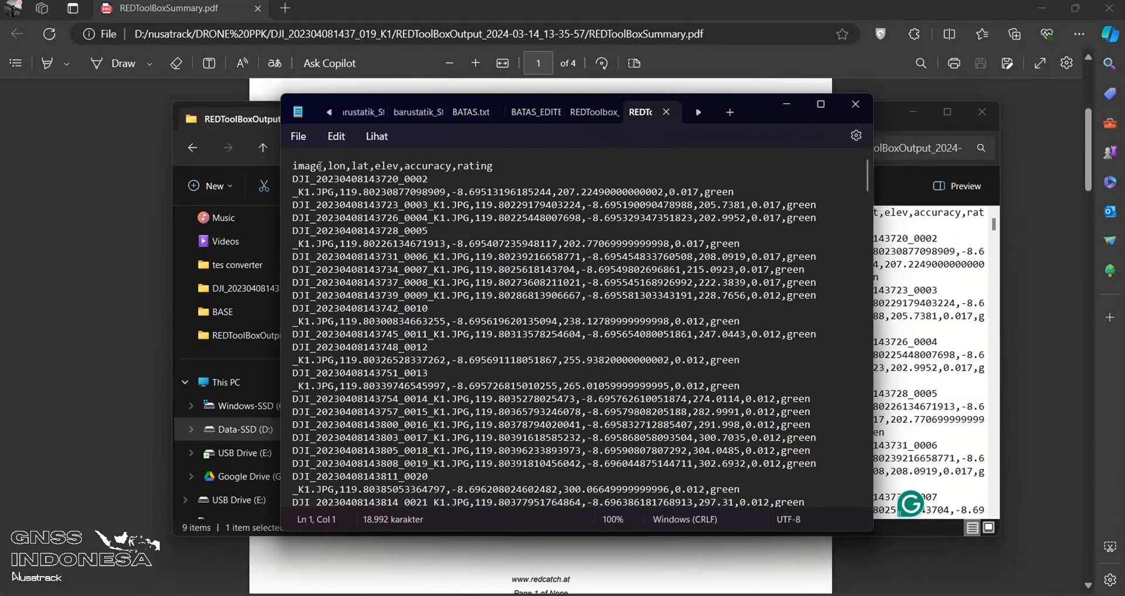
{"action": "left_click_drag", "start_coordinate": [321, 166], "coordinate": [399, 166]}
{"action": "left_click", "coordinate": [352, 166]}
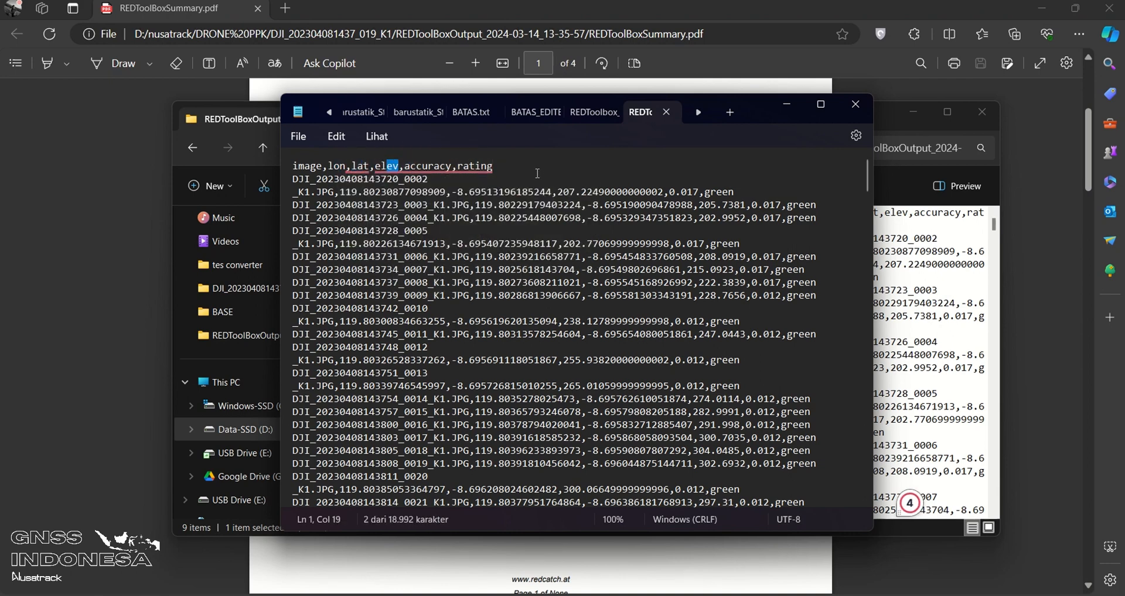
{"action": "left_click", "coordinate": [511, 400]}
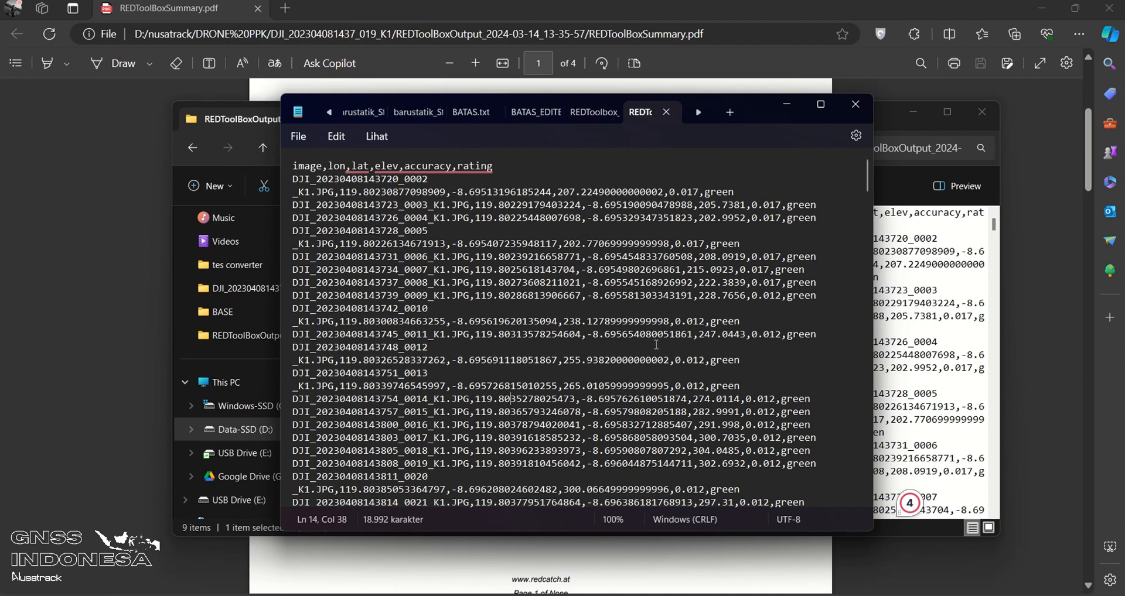
{"action": "right_click", "coordinate": [656, 344]}
{"action": "left_click", "coordinate": [585, 310]}
{"action": "scroll", "coordinate": [235, 328], "scroll_direction": "up", "scroll_amount": 2}
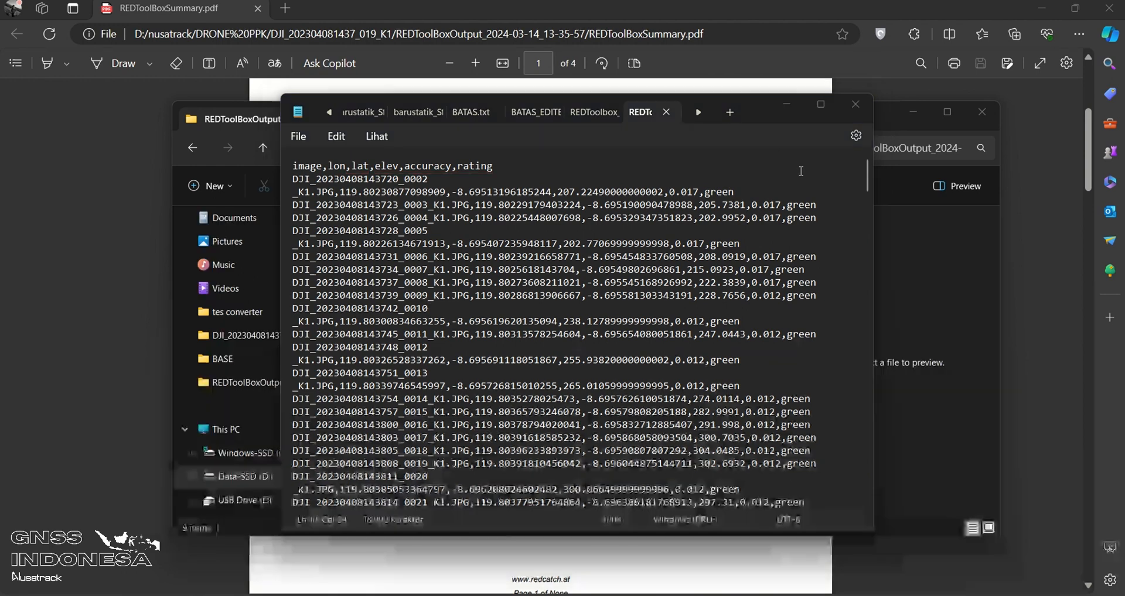
{"action": "left_click", "coordinate": [787, 104]}
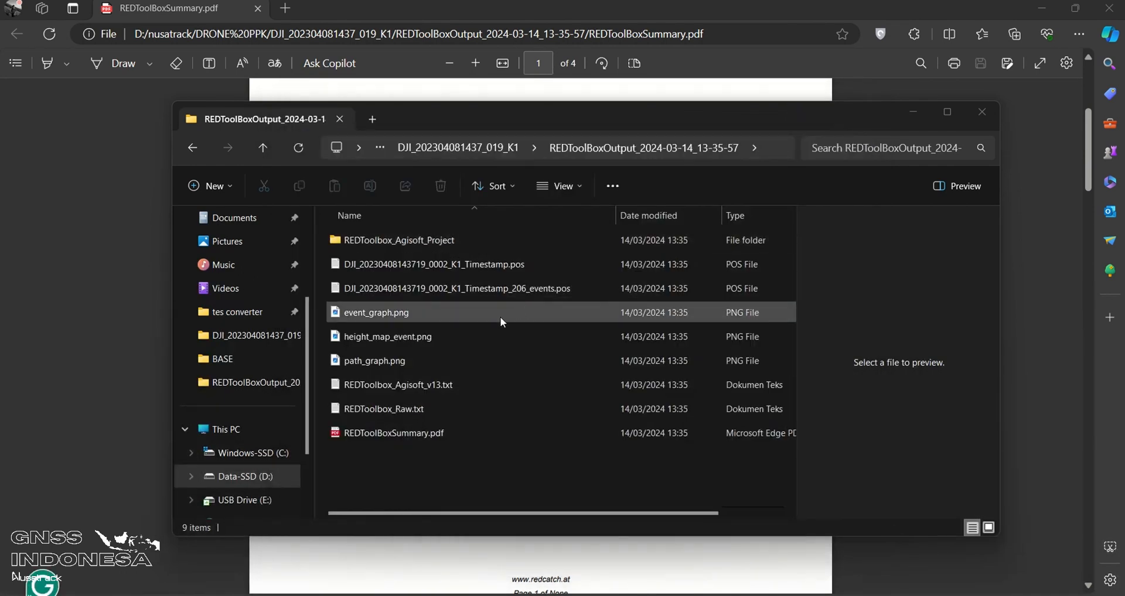
- Open the generated REDToolbox_Agisoft_Project.psx from the REDToolbox_Agisoft_Project folder in Agisoft Metashape
{"action": "double_click", "coordinate": [439, 252]}
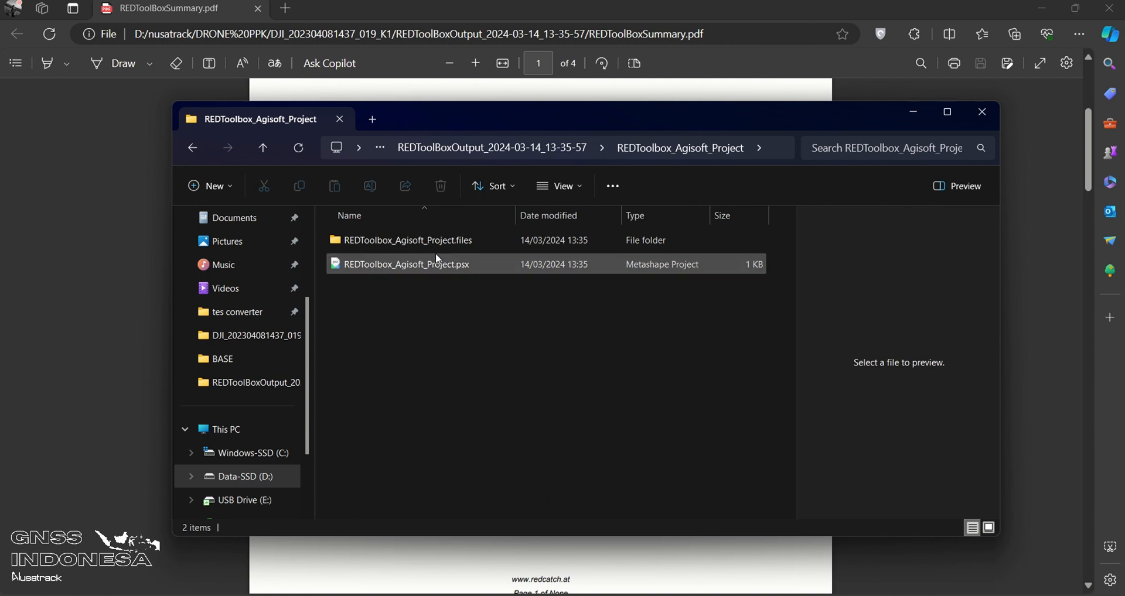
{"action": "left_click", "coordinate": [448, 267]}
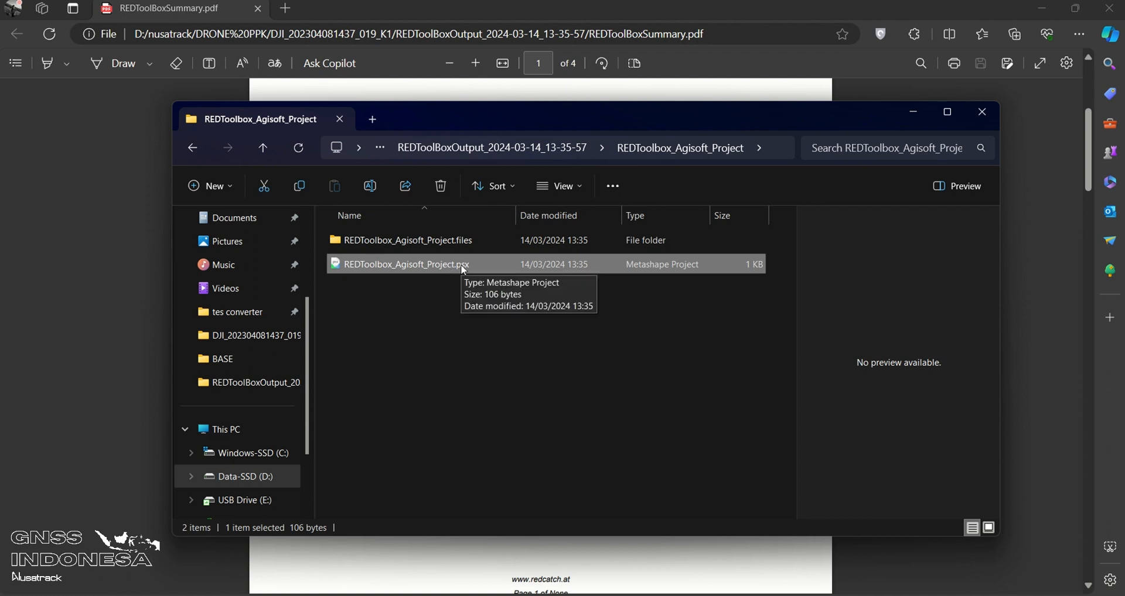
{"action": "double_click", "coordinate": [473, 266]}
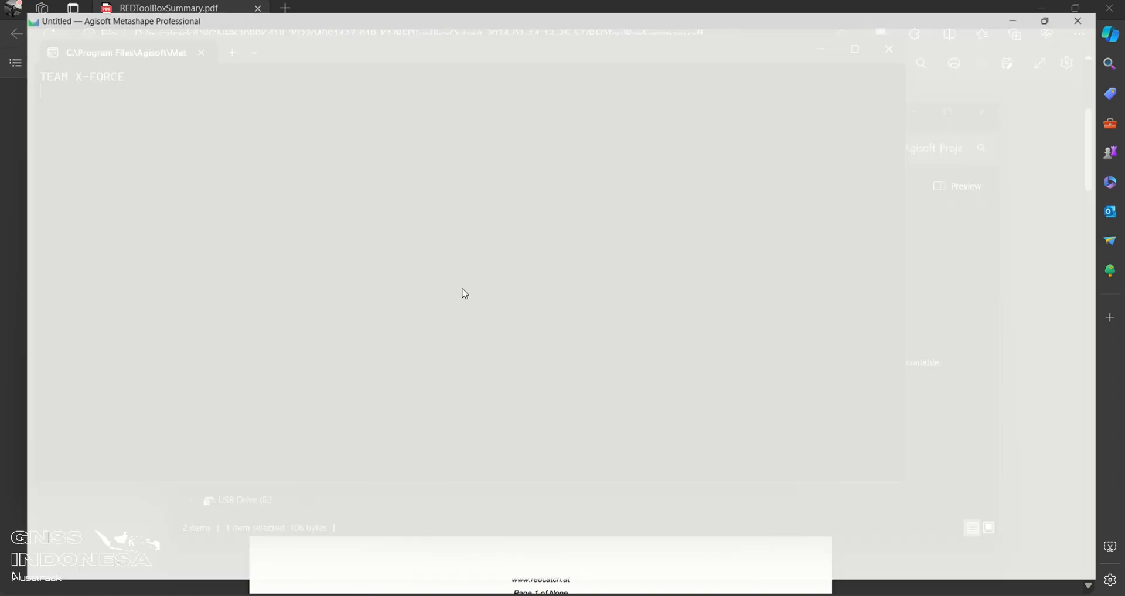
{"action": "key", "text": "0"}
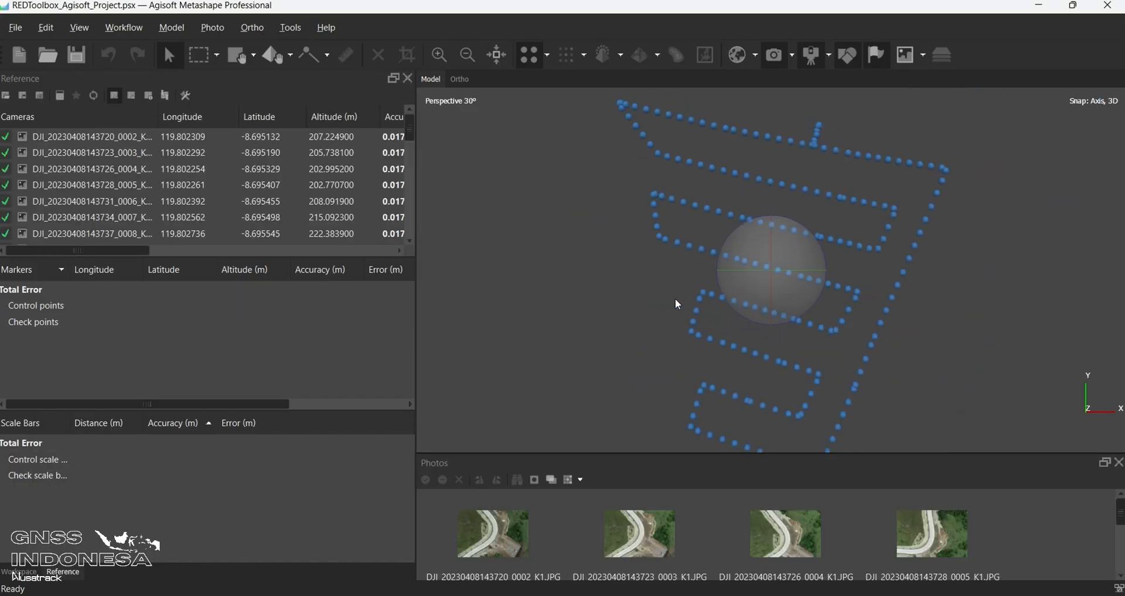
{"action": "left_click_drag", "start_coordinate": [683, 300], "coordinate": [659, 315]}
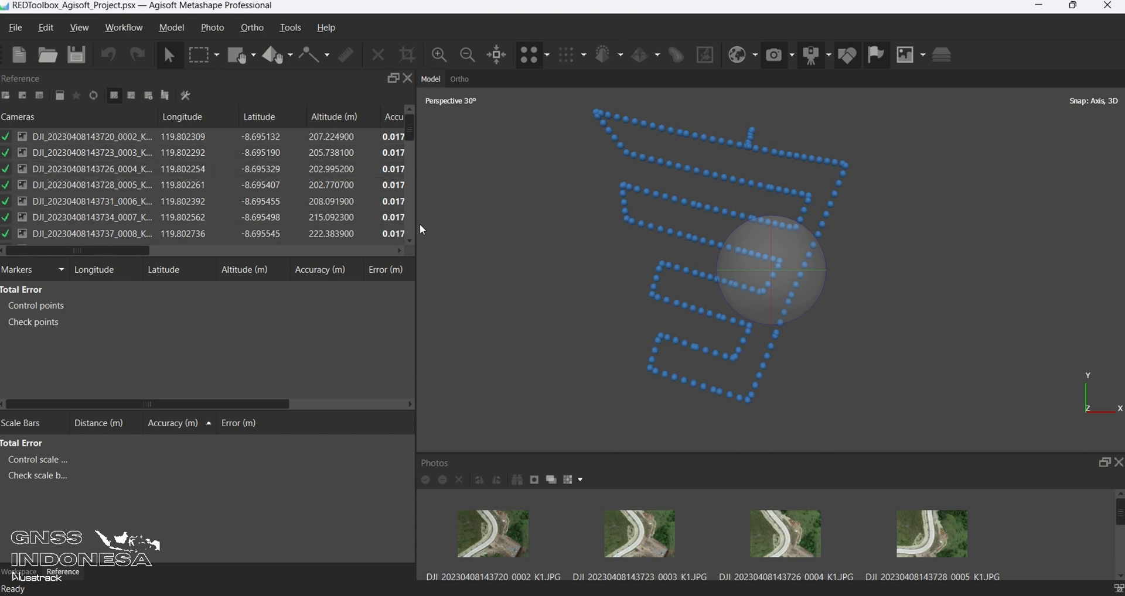
- Examine the longitude, latitude, altitude and accuracy values of the cameras in the project's reference table
{"action": "left_click_drag", "start_coordinate": [416, 226], "coordinate": [471, 224]}
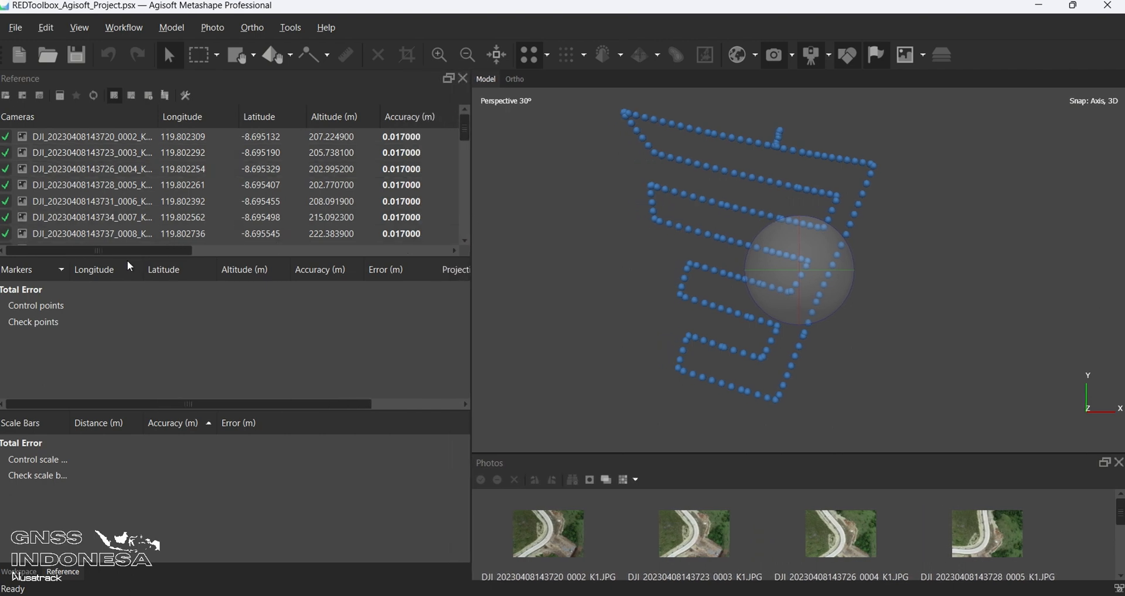
{"action": "left_click_drag", "start_coordinate": [132, 252], "coordinate": [172, 252]}
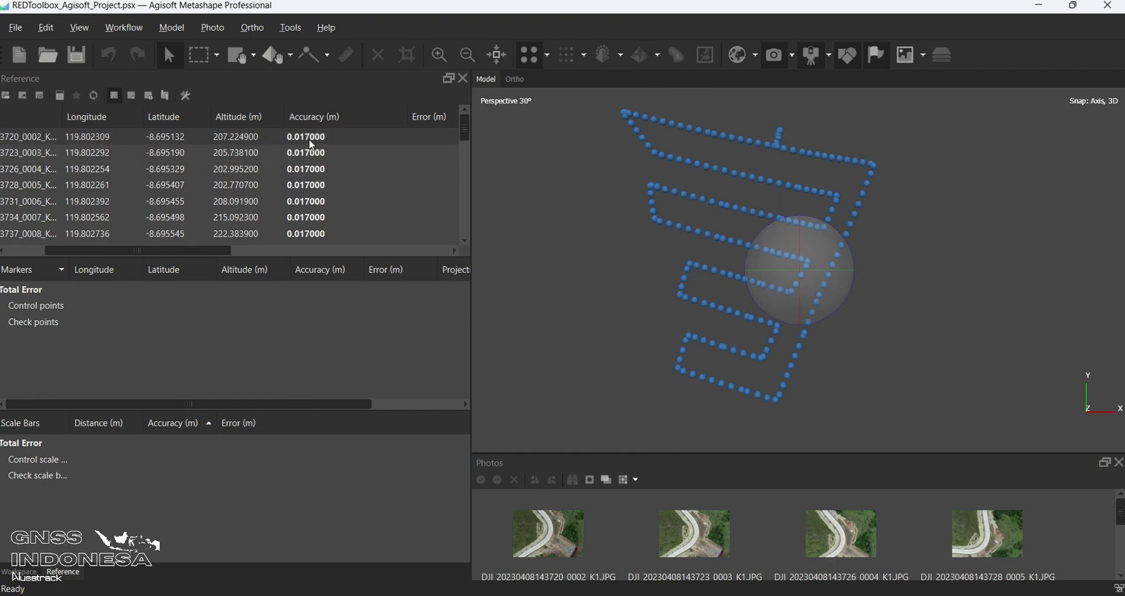
{"action": "scroll", "coordinate": [312, 145], "scroll_direction": "down", "scroll_amount": 8}
{"action": "scroll", "coordinate": [311, 144], "scroll_direction": "down", "scroll_amount": 20}
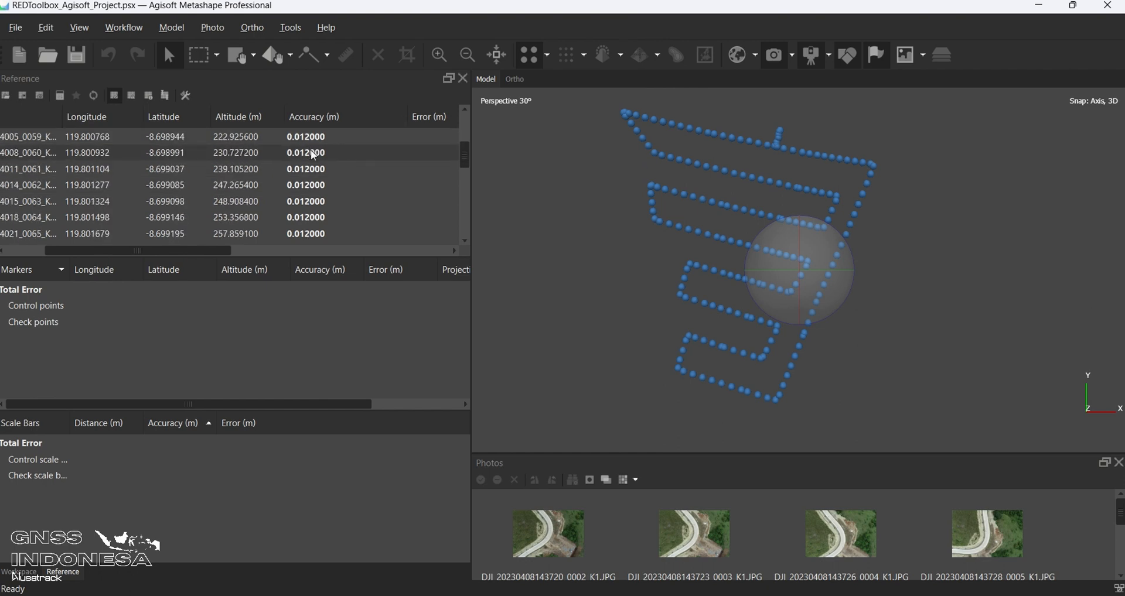
{"action": "scroll", "coordinate": [319, 174], "scroll_direction": "up", "scroll_amount": 7}
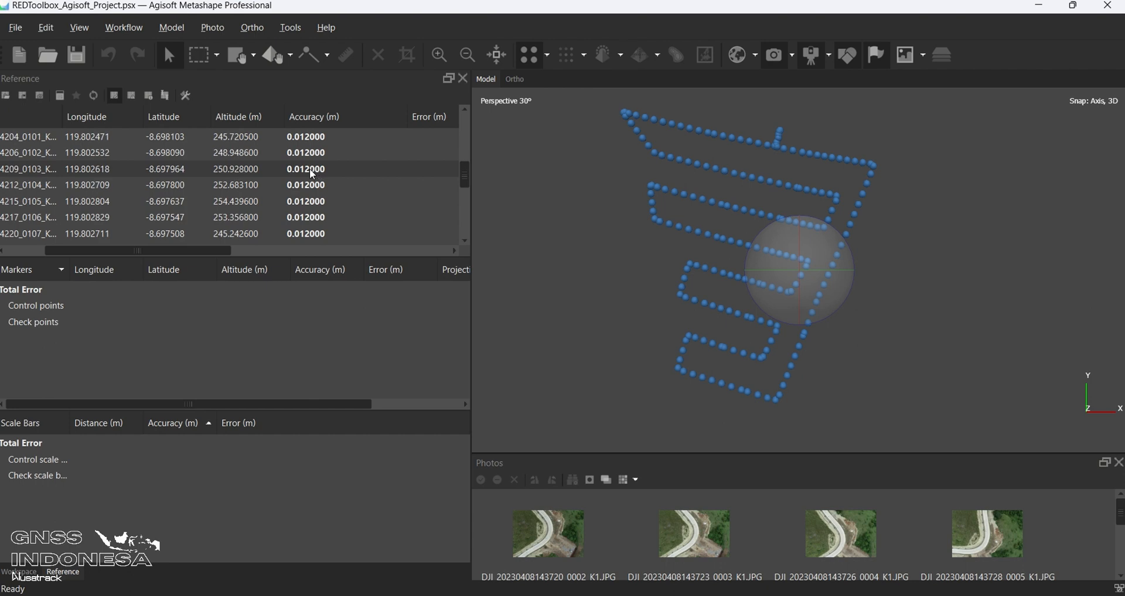
{"action": "left_click", "coordinate": [123, 28]}
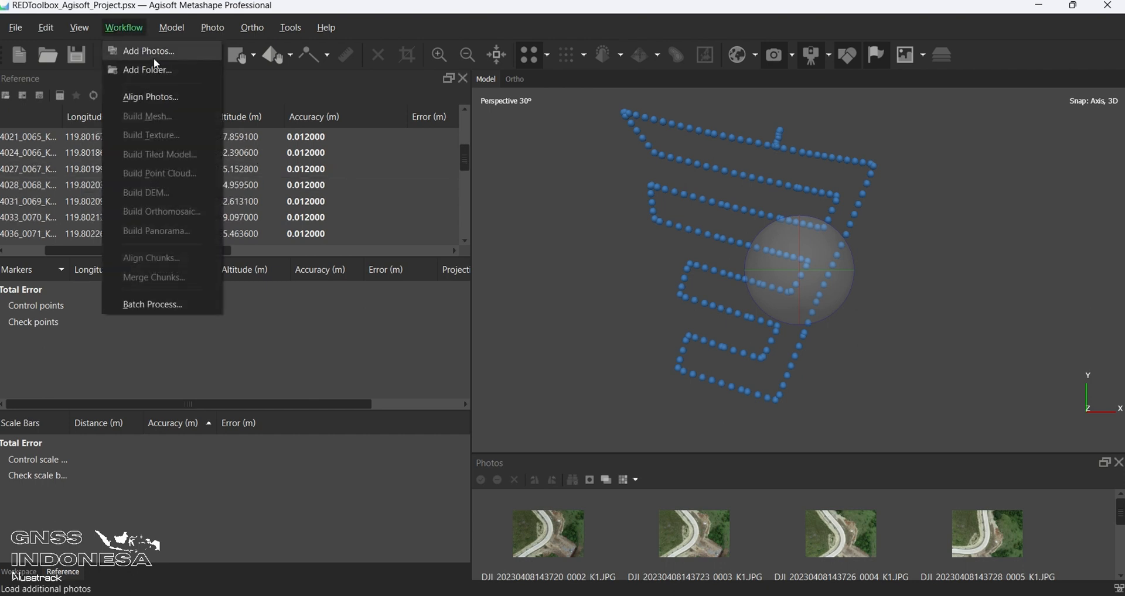
{"action": "key", "text": "Escape"}
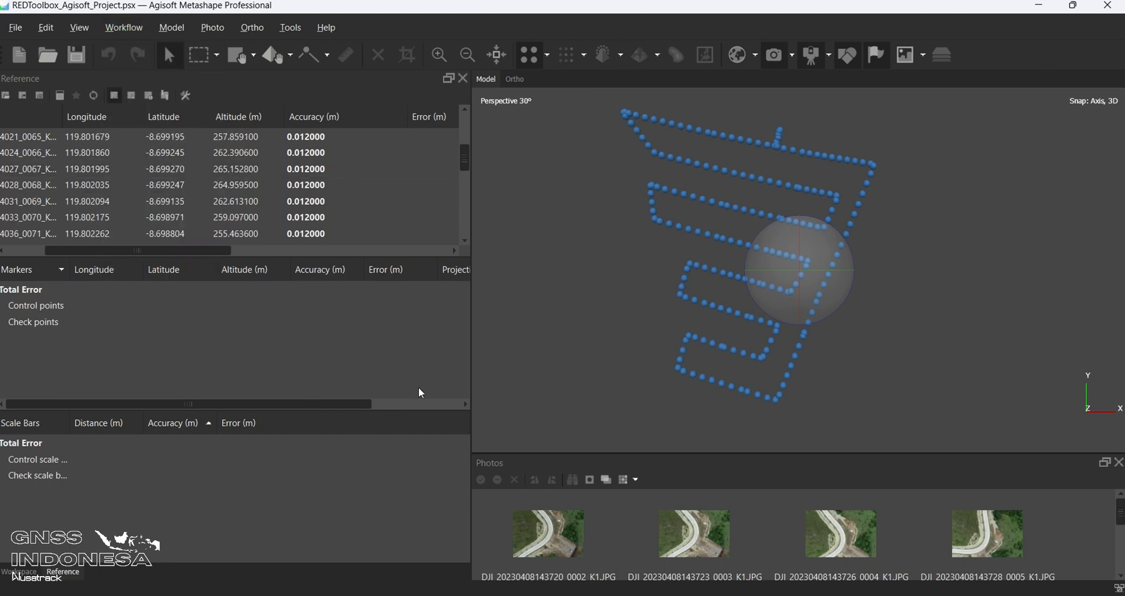
{"action": "scroll", "coordinate": [228, 182], "scroll_direction": "left", "scroll_amount": 3}
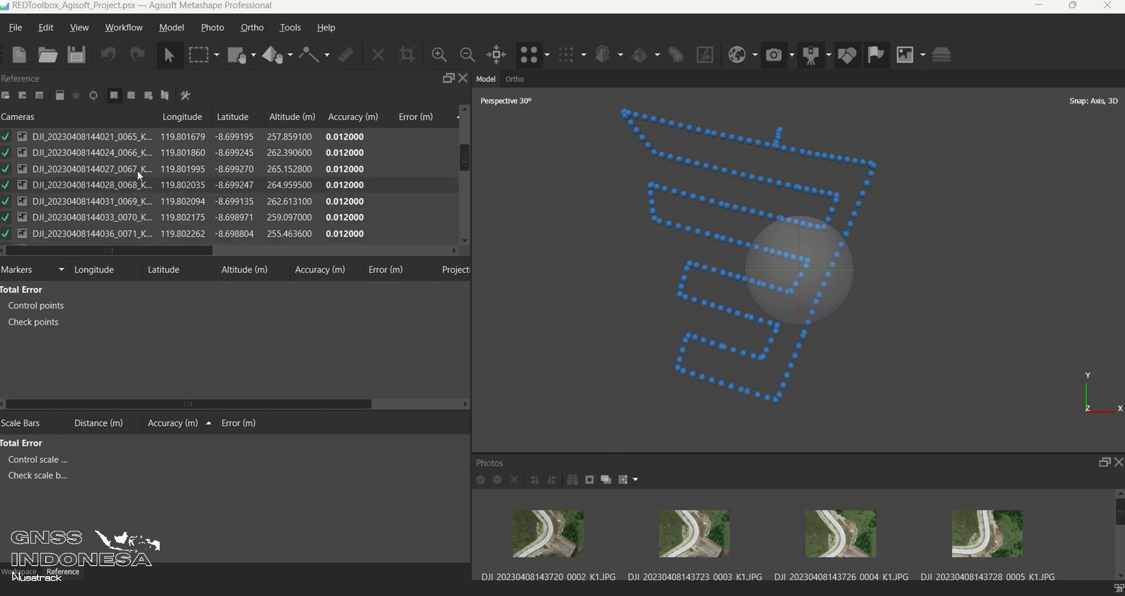
{"action": "left_click", "coordinate": [22, 60]}
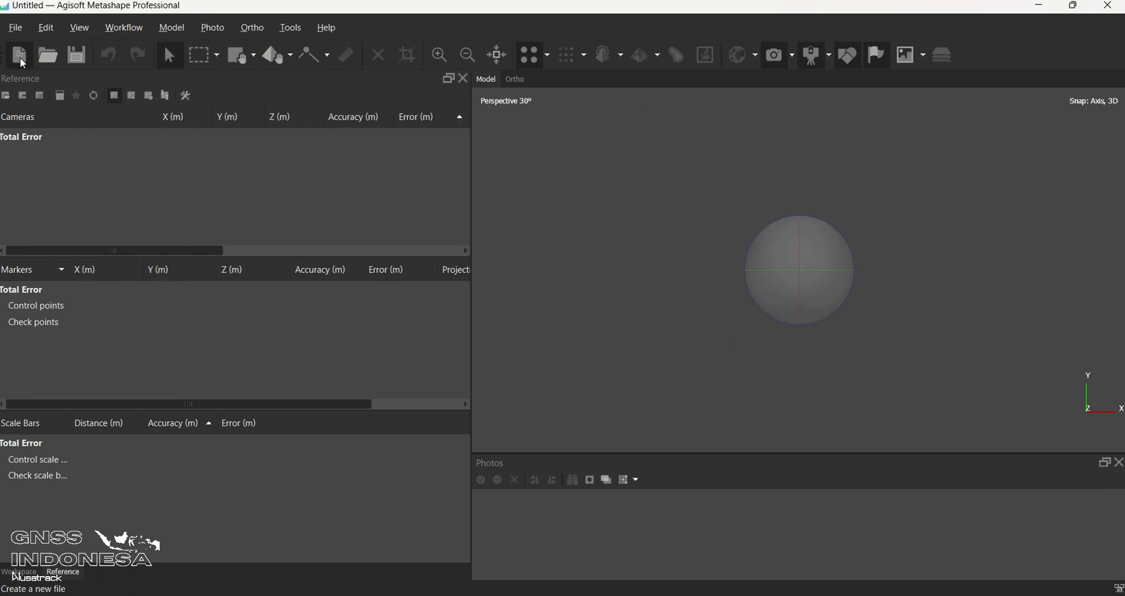
{"action": "left_click", "coordinate": [124, 30]}
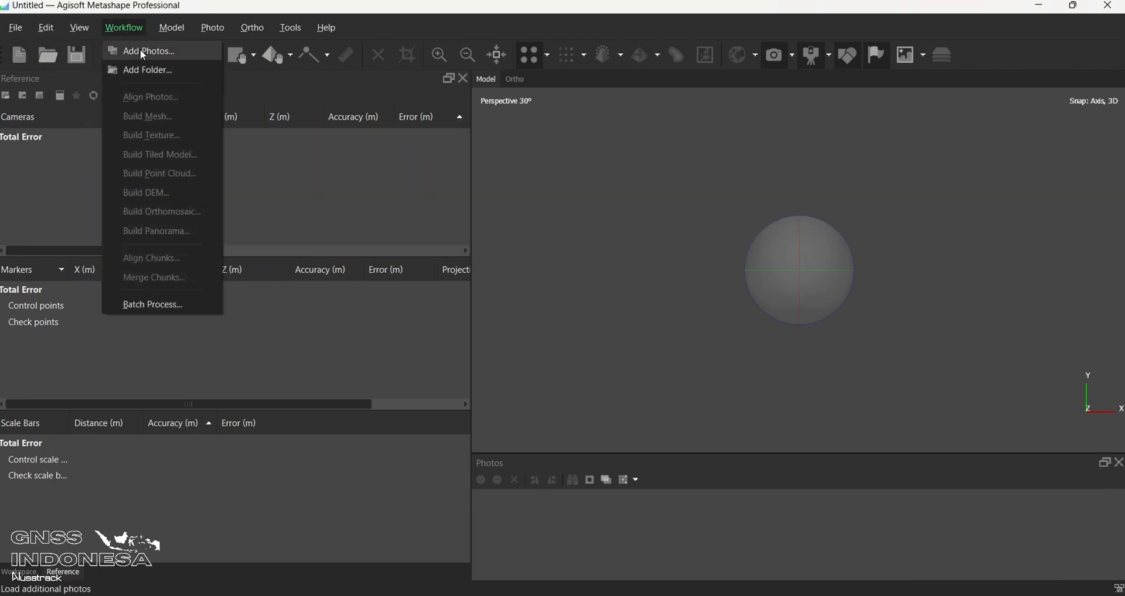
{"action": "left_click", "coordinate": [151, 70]}
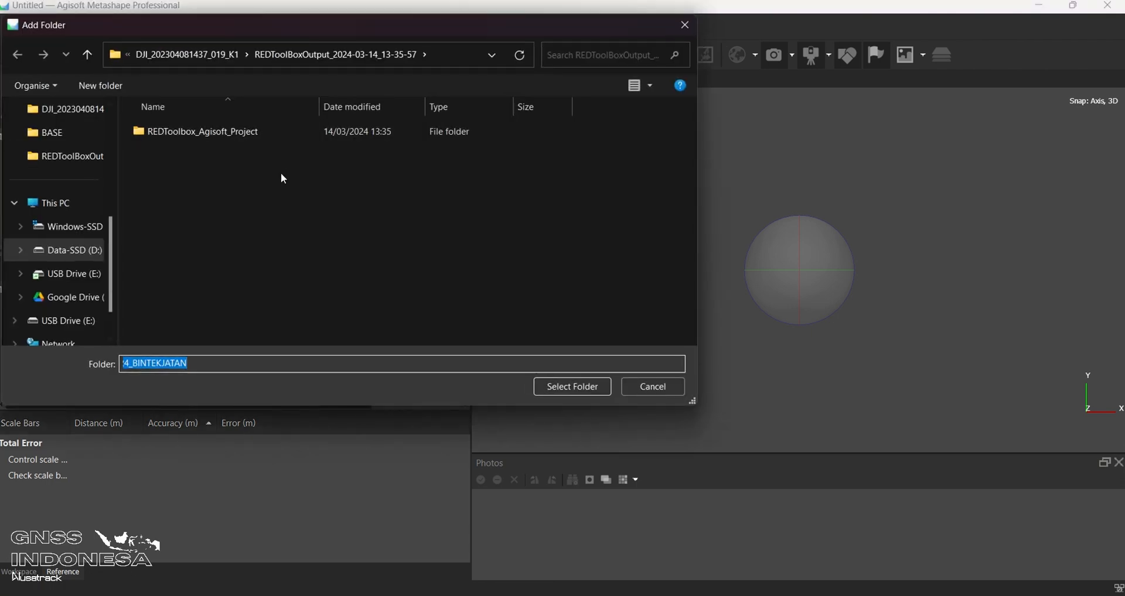
{"action": "left_click", "coordinate": [586, 385]}
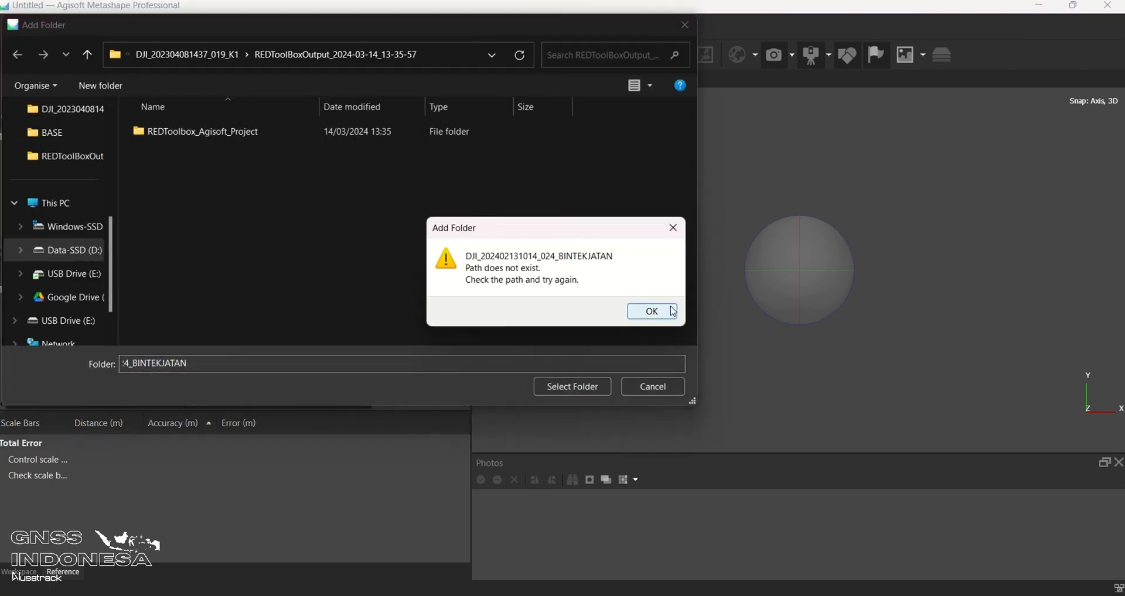
{"action": "left_click", "coordinate": [648, 312]}
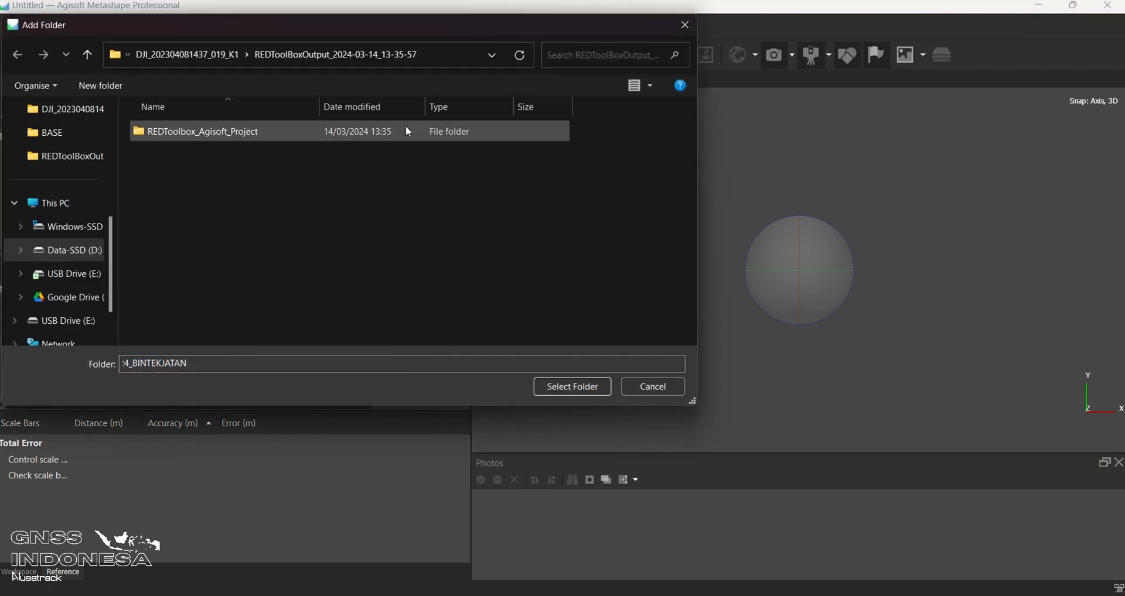
{"action": "left_click", "coordinate": [227, 58]}
{"action": "left_click", "coordinate": [580, 387]}
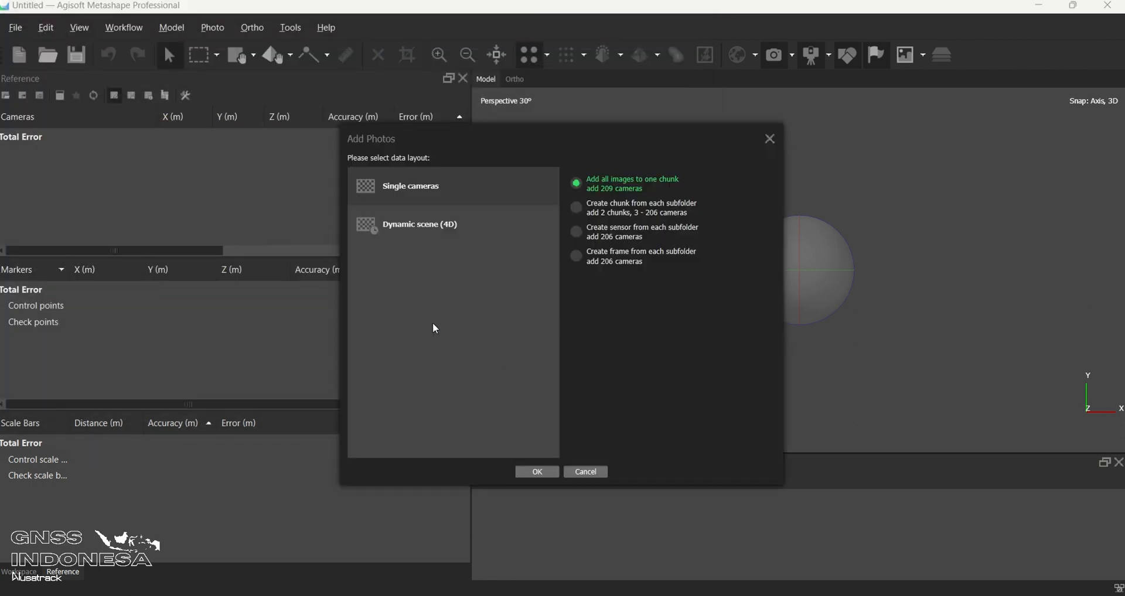
{"action": "left_click", "coordinate": [542, 472]}
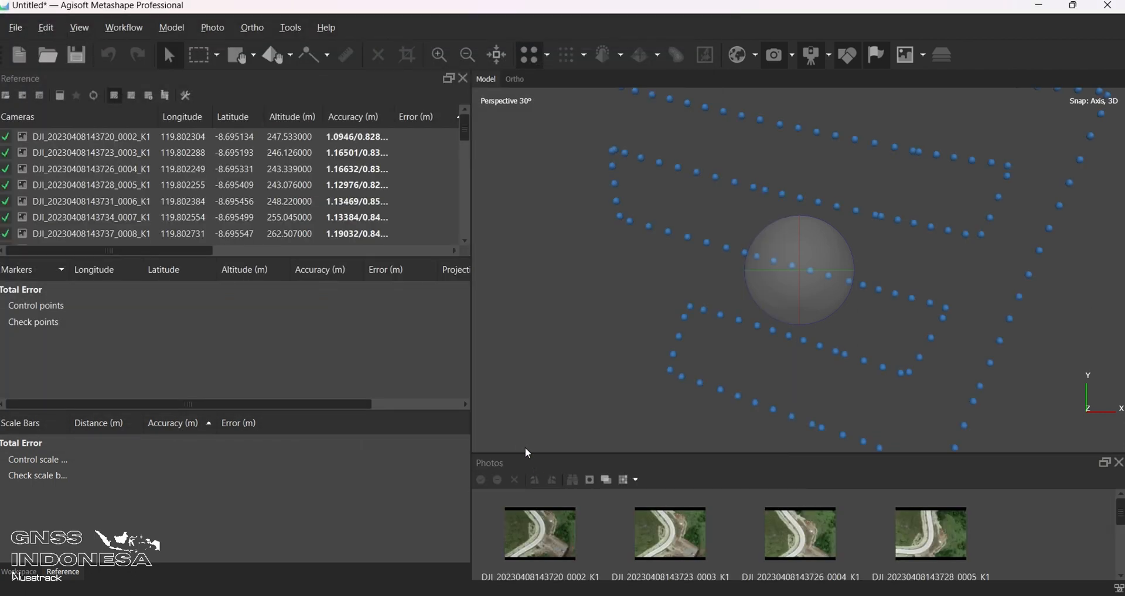
- Import REDToolbox_Raw.txt as camera reference in WGS 84 (EPSG::4326), comma-delimited from row 2, with accuracy read from column 5
{"action": "left_click_drag", "start_coordinate": [647, 300], "coordinate": [737, 252]}
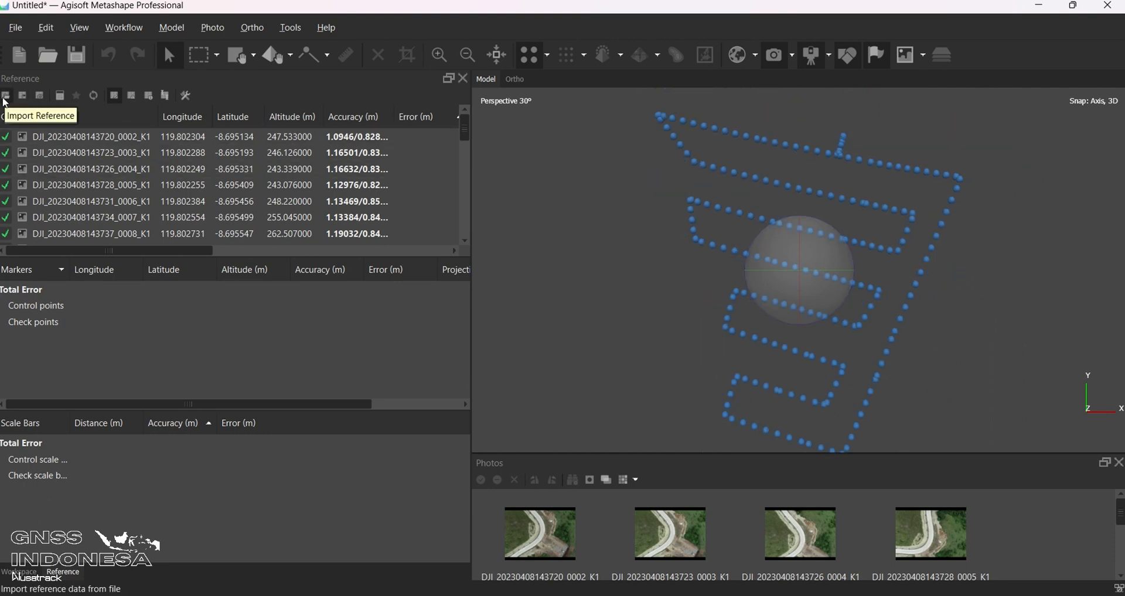
{"action": "left_click", "coordinate": [5, 99]}
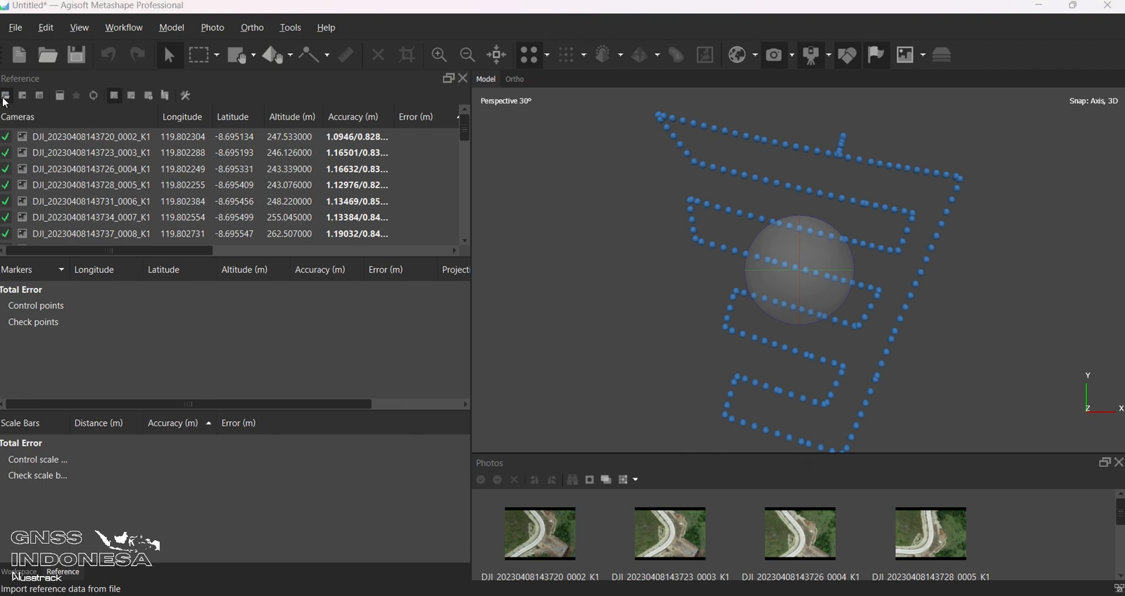
{"action": "double_click", "coordinate": [250, 183]}
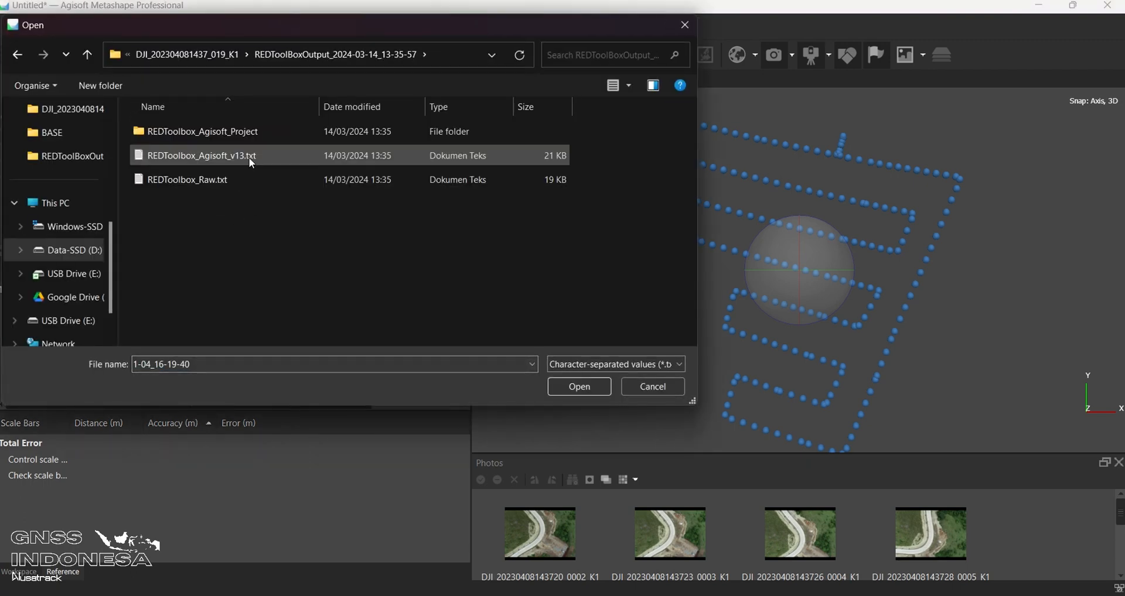
{"action": "double_click", "coordinate": [229, 179]}
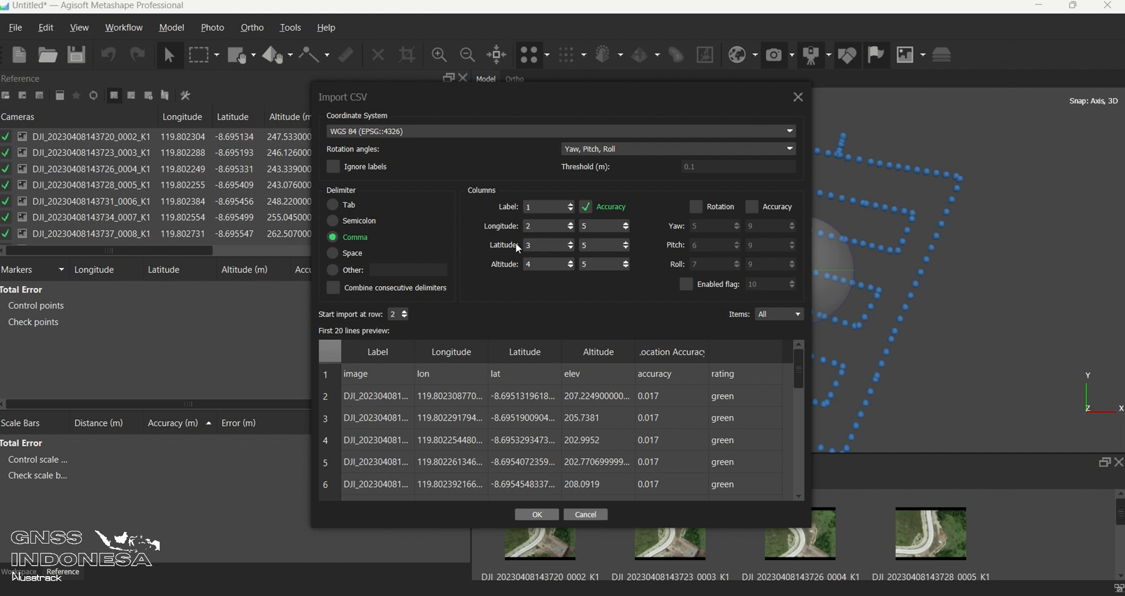
{"action": "key", "text": "Tab"}
{"action": "key", "text": "Tab"}
{"action": "left_click", "coordinate": [537, 515]}
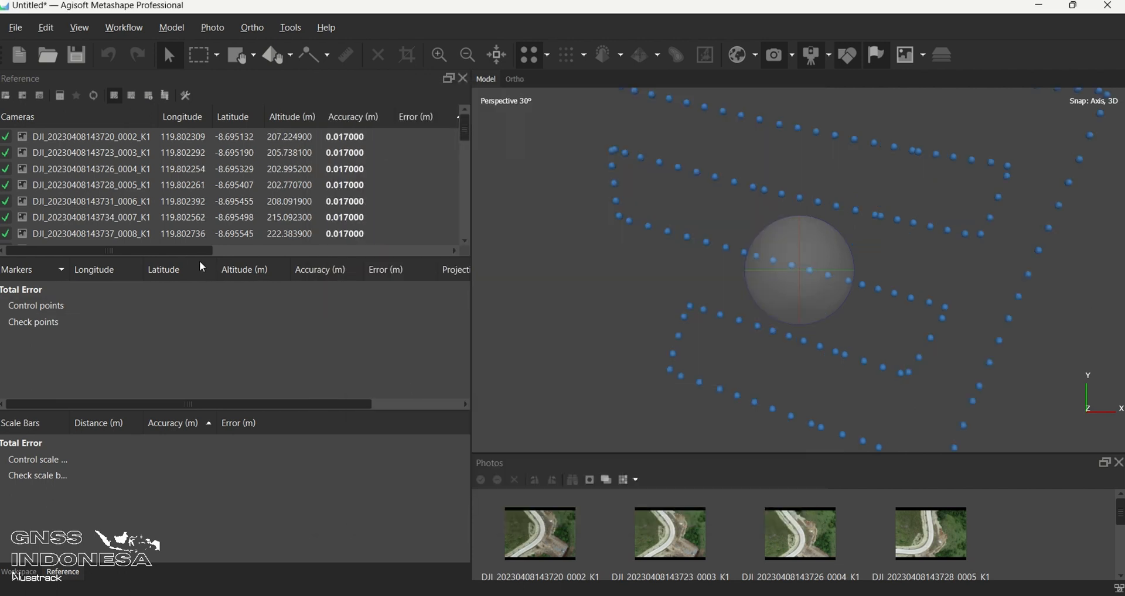
- Check the imported PPK coordinates and accuracy values across the camera list
{"action": "left_click_drag", "start_coordinate": [181, 253], "coordinate": [208, 253]}
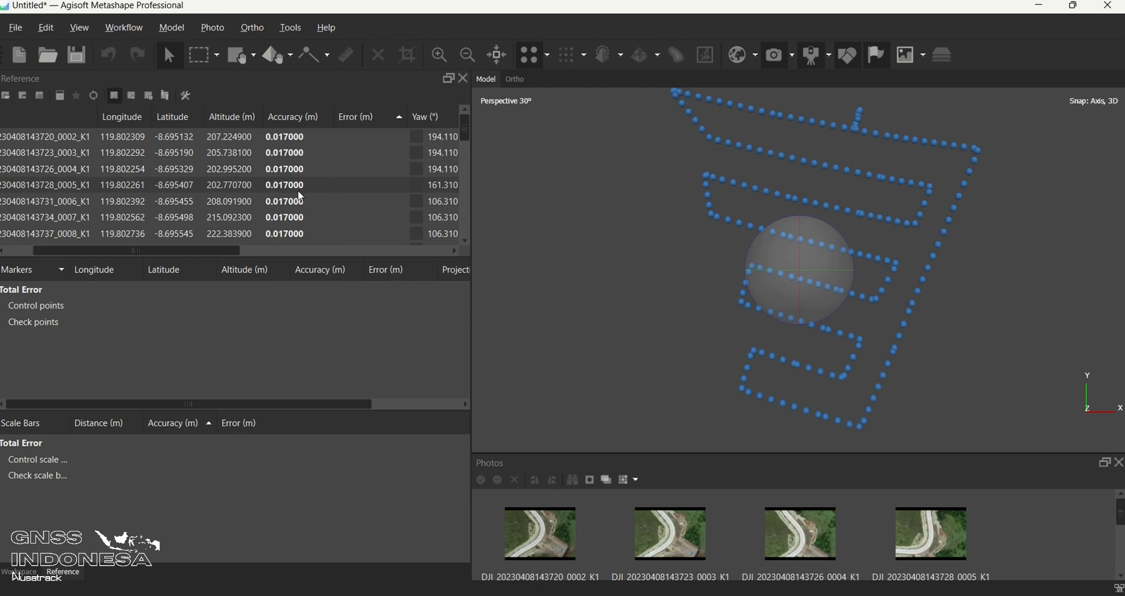
{"action": "scroll", "coordinate": [237, 208], "scroll_direction": "left", "scroll_amount": 3}
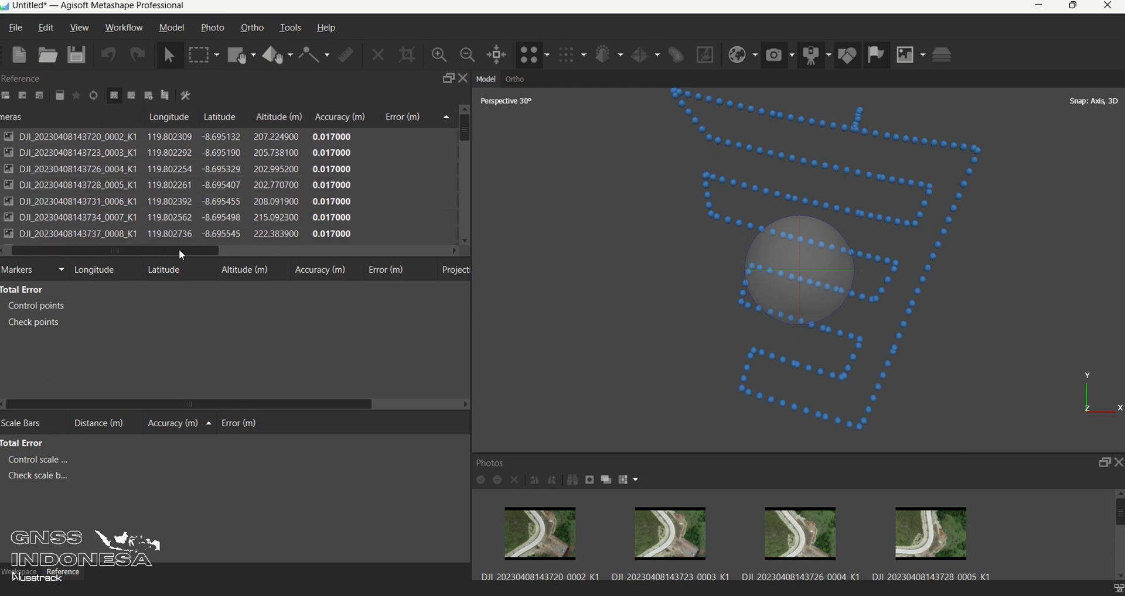
{"action": "scroll", "coordinate": [236, 201], "scroll_direction": "down", "scroll_amount": 14}
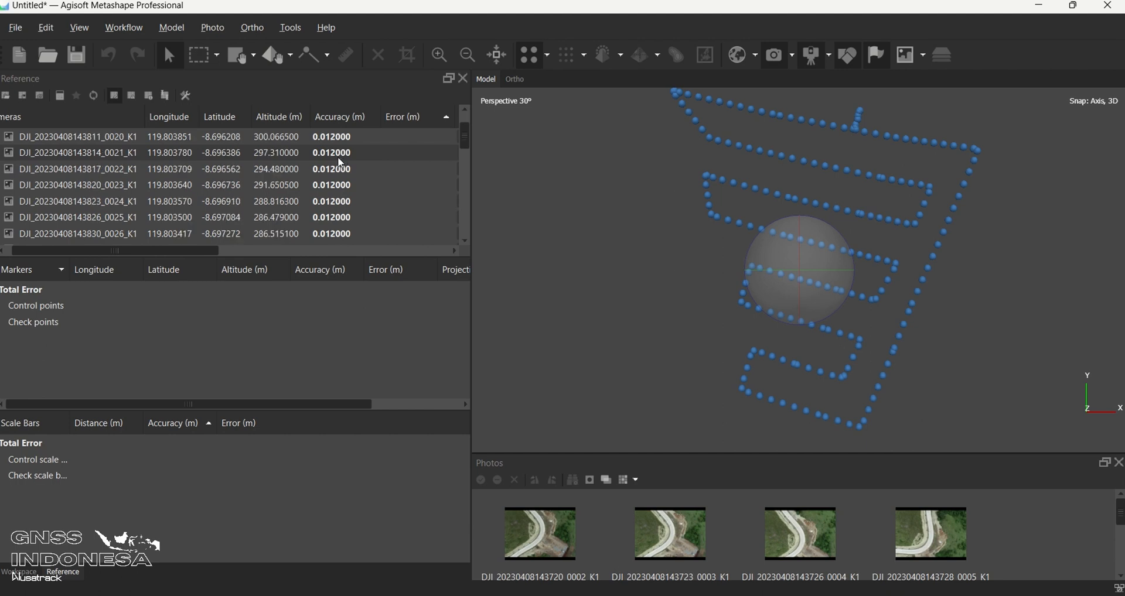
{"action": "left_click_drag", "start_coordinate": [466, 150], "coordinate": [473, 102]}
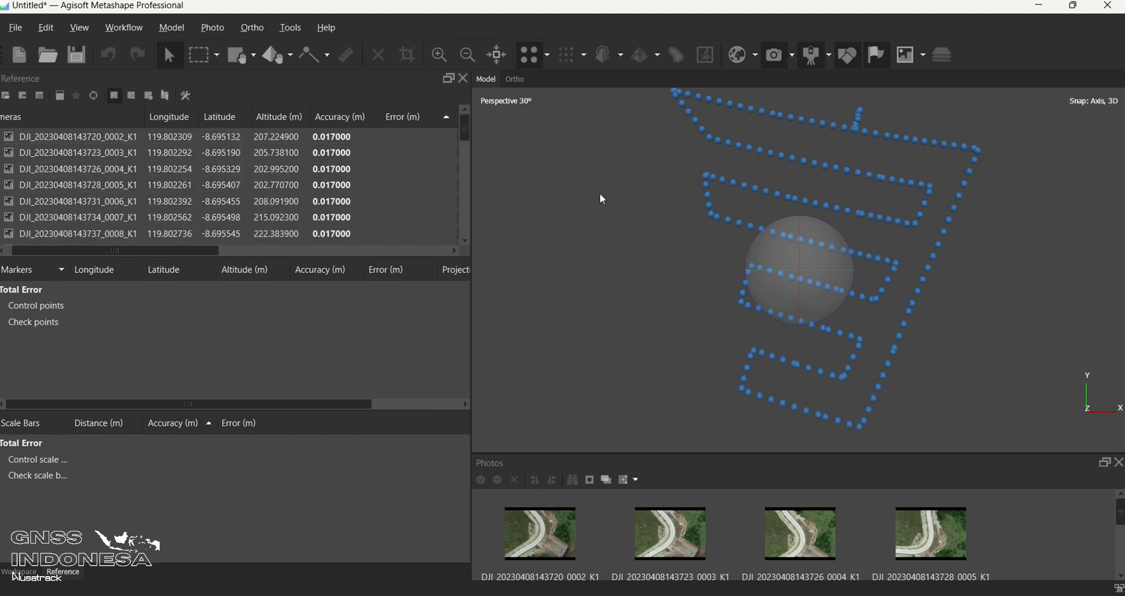